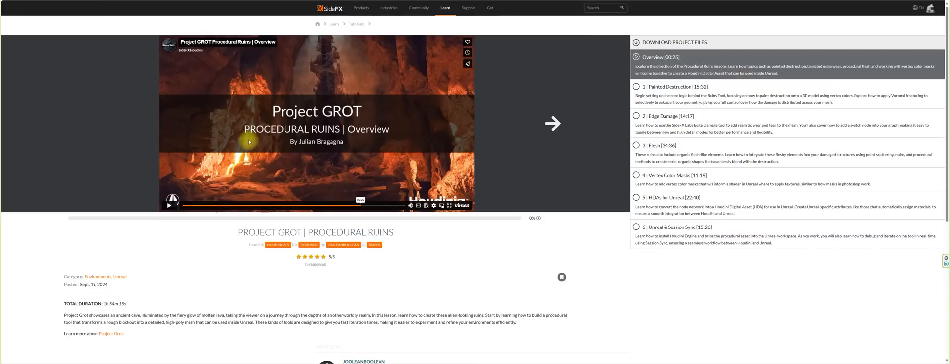
Play the Project GROT Procedural Ruins overview video and switch from the browser to Houdini
{"action": "left_click", "coordinate": [196, 205]}
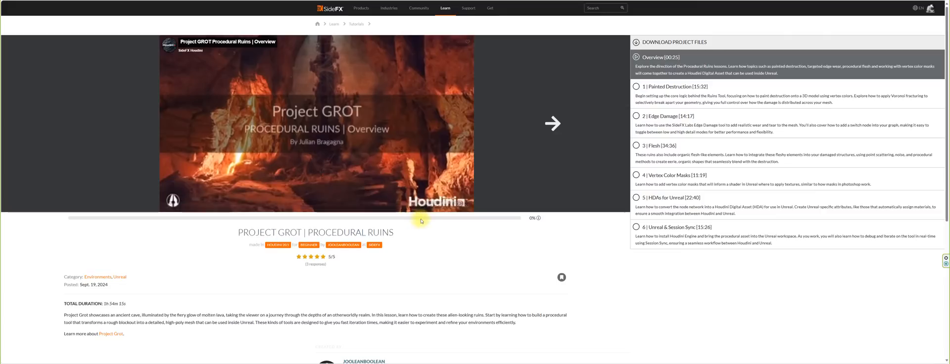
{"action": "mouse_move", "coordinate": [412, 206]}
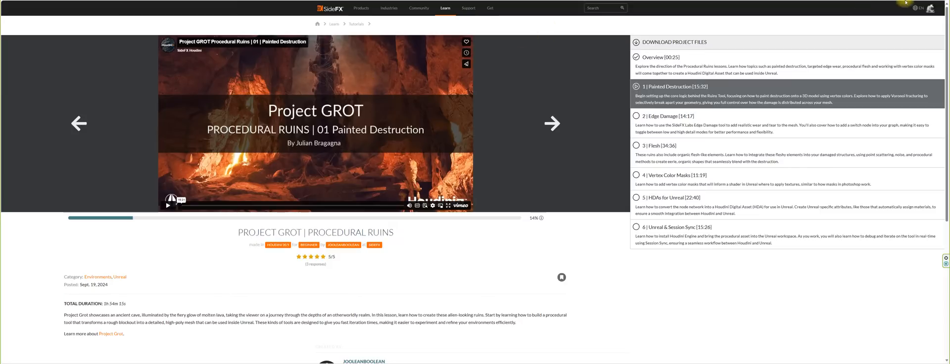
{"action": "left_click", "coordinate": [920, 1]}
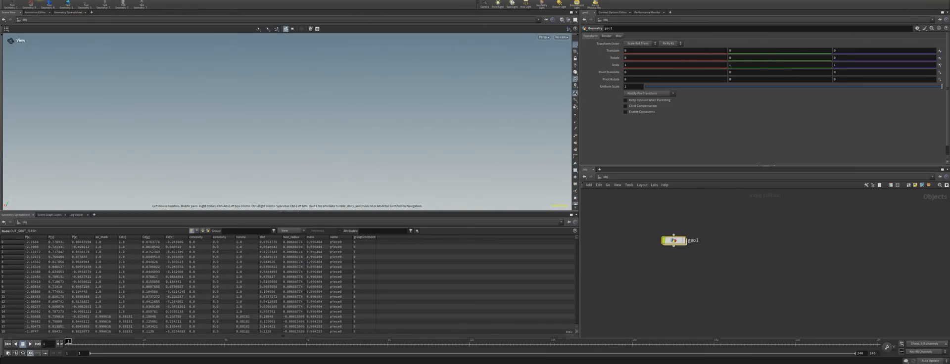
{"action": "left_click", "coordinate": [41, 0]}
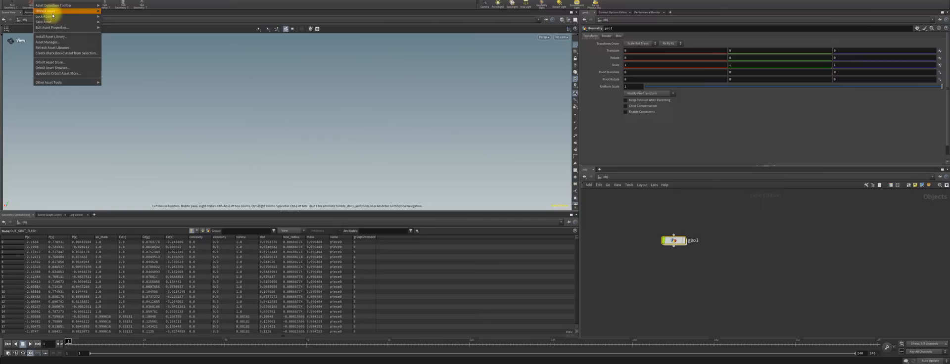
{"action": "left_click", "coordinate": [61, 37]}
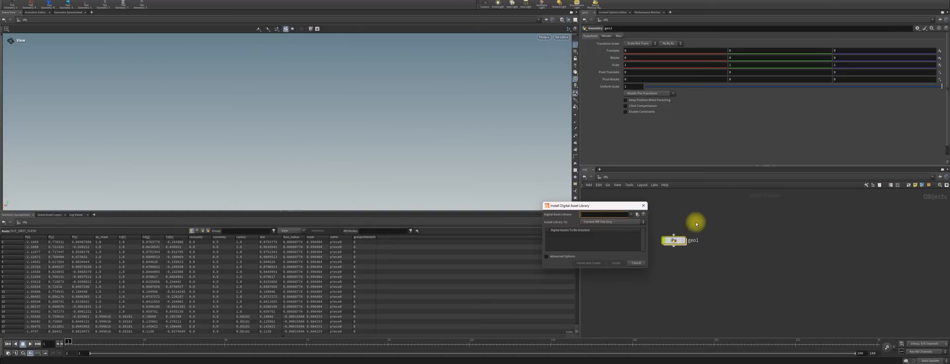
{"action": "left_click", "coordinate": [644, 206]}
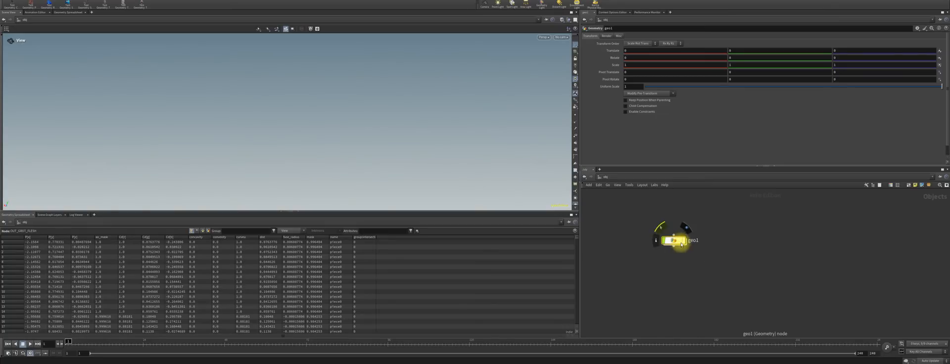
Reposition the geo1 object in the network and enter its geometry network
{"action": "left_click_drag", "start_coordinate": [672, 241], "coordinate": [639, 251]}
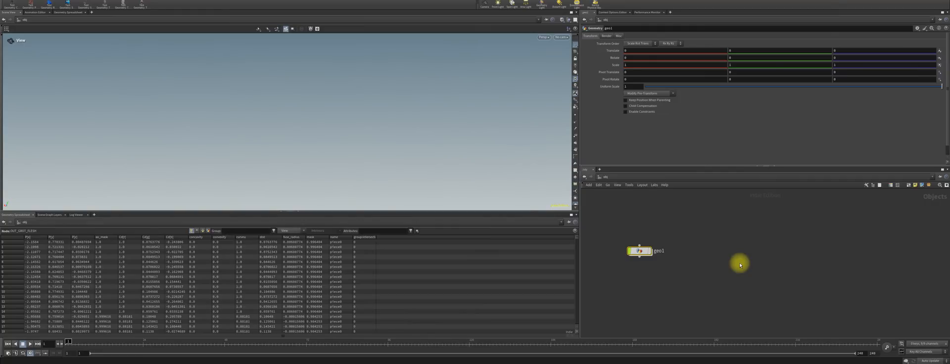
{"action": "double_click", "coordinate": [639, 251]}
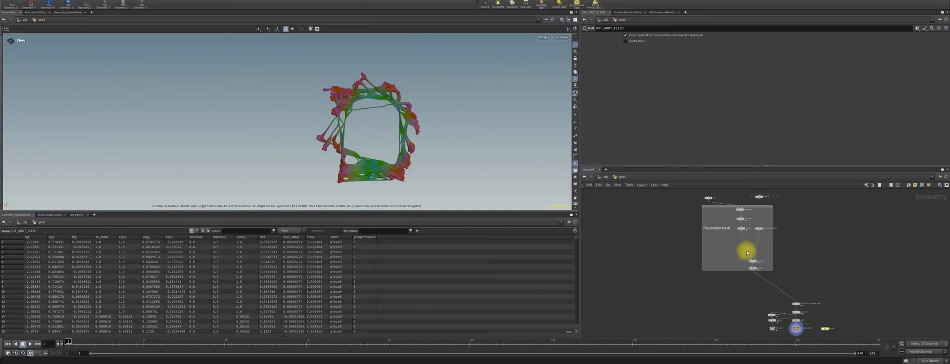
Display the geometry of the box1 node above the Placeholder Mesh group in the viewport
{"action": "scroll", "coordinate": [773, 212], "scroll_direction": "up", "scroll_amount": 2}
{"action": "middle_click_drag", "start_coordinate": [773, 212], "coordinate": [732, 266]}
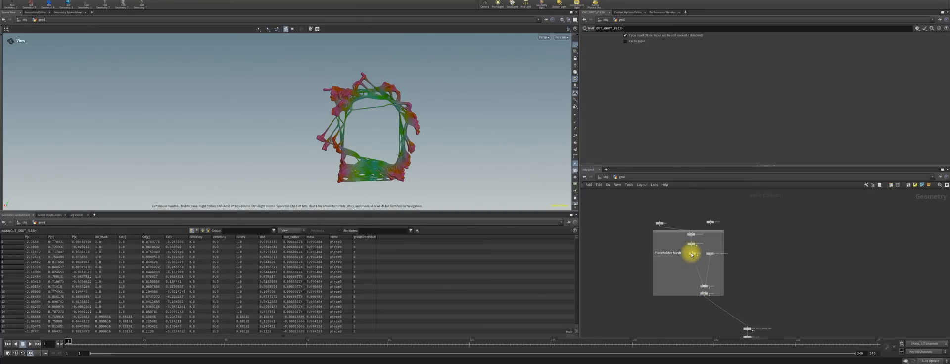
{"action": "scroll", "coordinate": [632, 248], "scroll_direction": "up", "scroll_amount": 2}
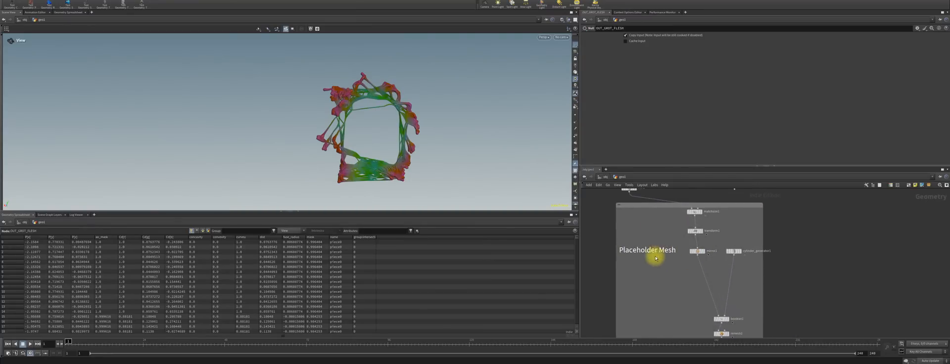
{"action": "scroll", "coordinate": [655, 219], "scroll_direction": "up", "scroll_amount": 1}
{"action": "middle_click_drag", "start_coordinate": [639, 197], "coordinate": [654, 250]}
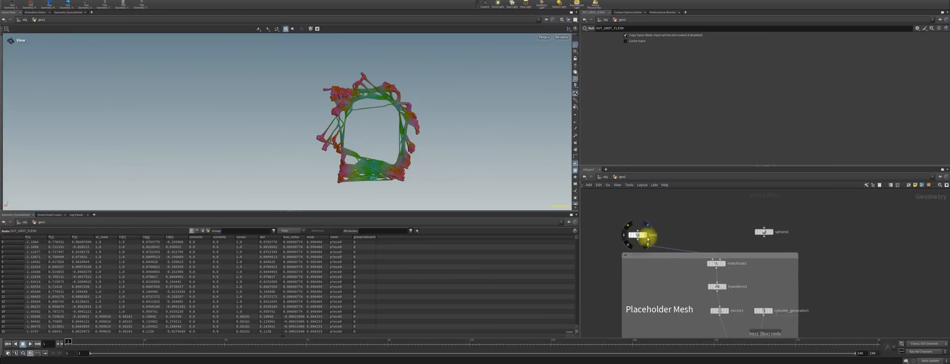
{"action": "left_click", "coordinate": [646, 235]}
{"action": "middle_click_drag", "start_coordinate": [436, 173], "coordinate": [396, 143]}
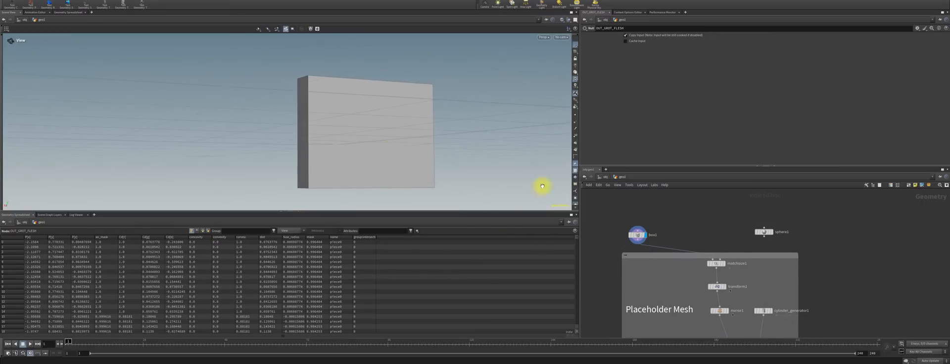
Place the matchsize1 node directly beneath box1 and display its result along with its parameters
{"action": "mouse_move", "coordinate": [726, 268]}
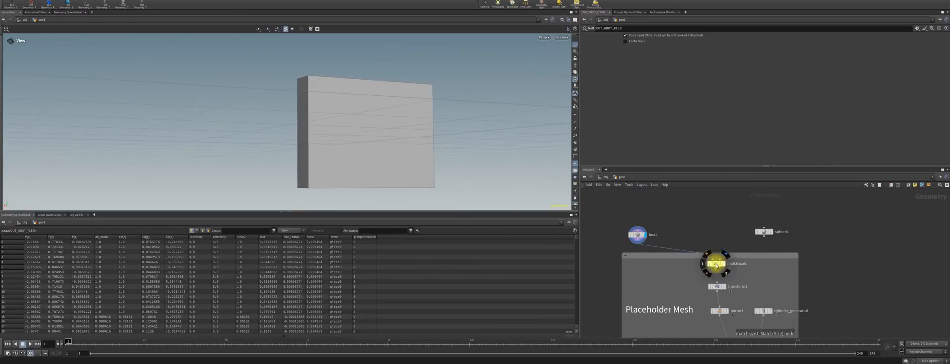
{"action": "left_click_drag", "start_coordinate": [718, 265], "coordinate": [642, 268]}
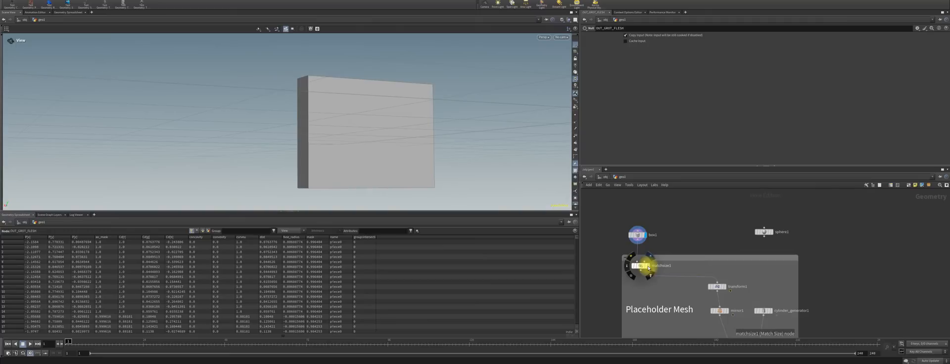
{"action": "left_click", "coordinate": [643, 267]}
{"action": "middle_click_drag", "start_coordinate": [344, 139], "coordinate": [396, 174]}
{"action": "left_click", "coordinate": [642, 268]}
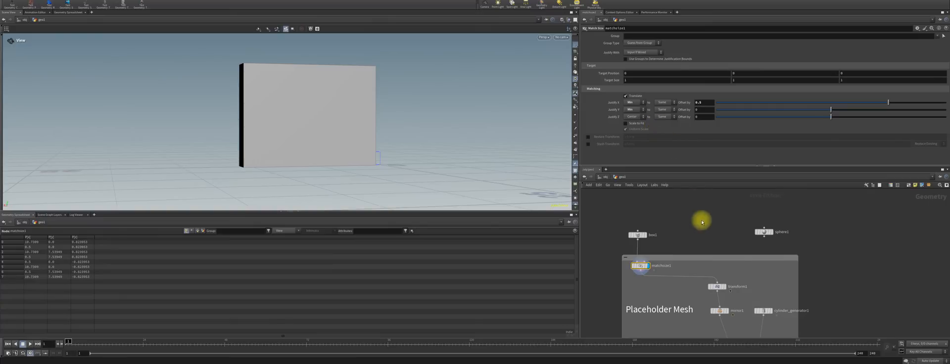
Display the transform1 node, play the timeline to examine its animated translation, and return to the first frame
{"action": "left_click", "coordinate": [710, 287]}
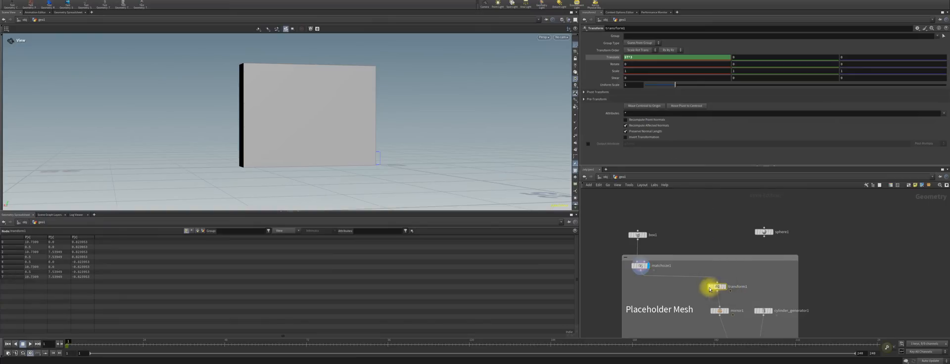
{"action": "mouse_move", "coordinate": [709, 289]}
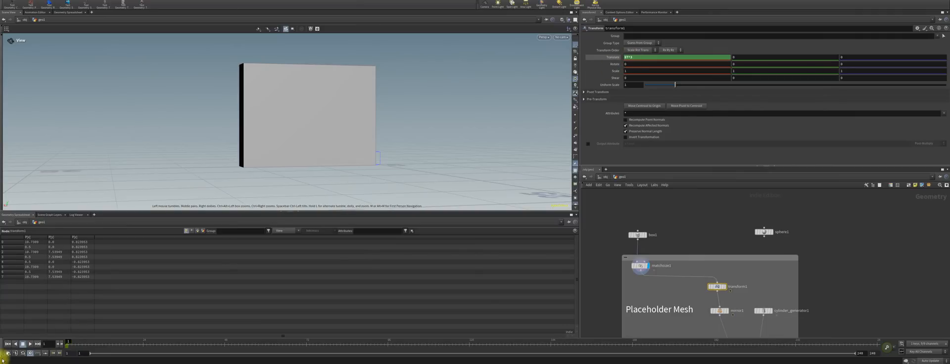
{"action": "left_click", "coordinate": [30, 344]}
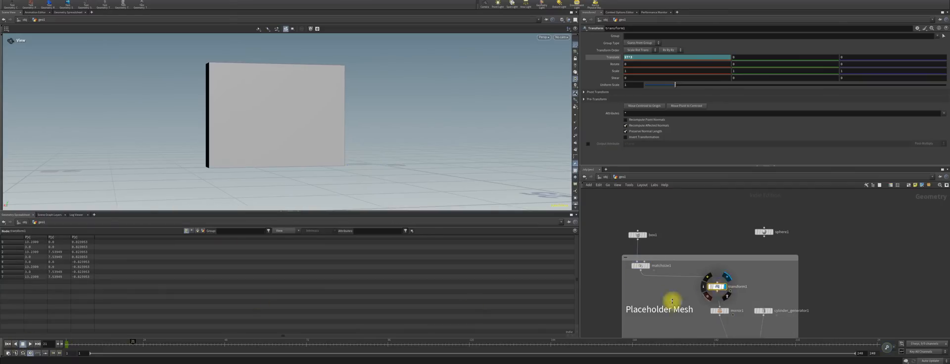
{"action": "left_click", "coordinate": [7, 344]}
{"action": "left_click", "coordinate": [31, 345]}
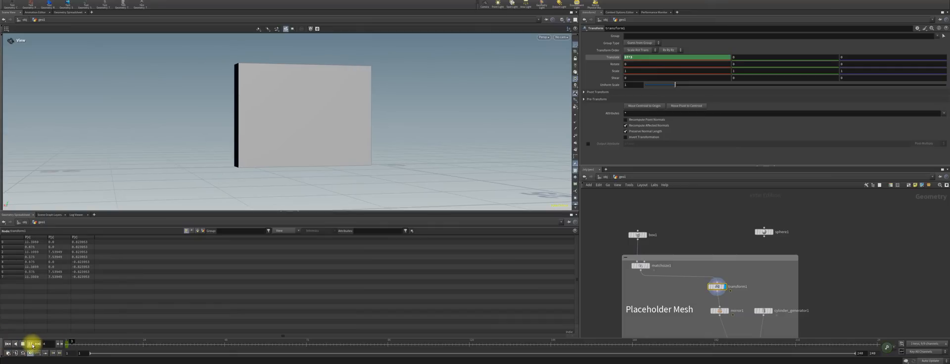
{"action": "left_click", "coordinate": [31, 344]}
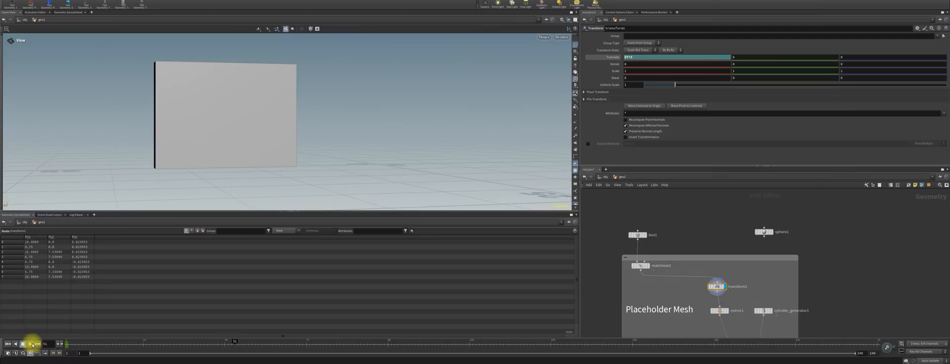
{"action": "left_click", "coordinate": [8, 344]}
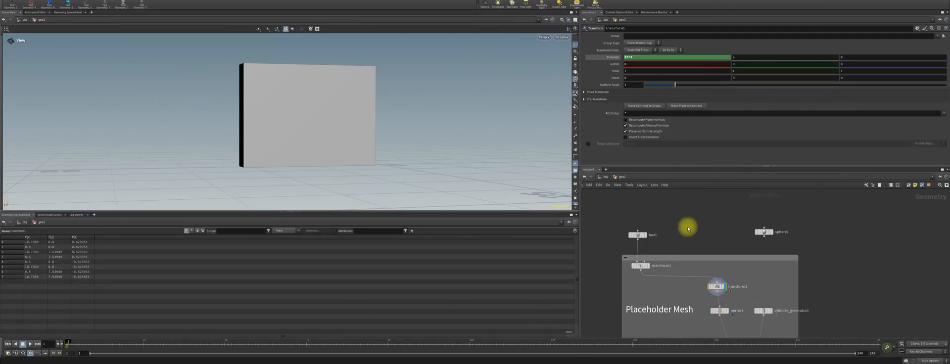
Make the multiplier in transform1's Translate X expression negative and play the timeline, stopping partway through
{"action": "left_click", "coordinate": [632, 58]}
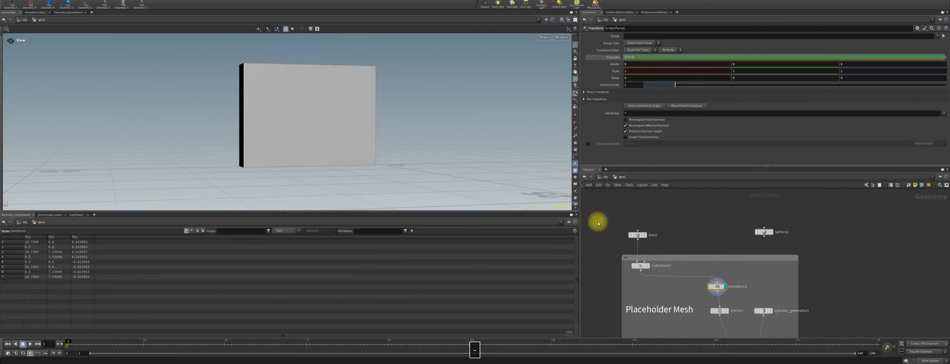
{"action": "key", "text": "Return"}
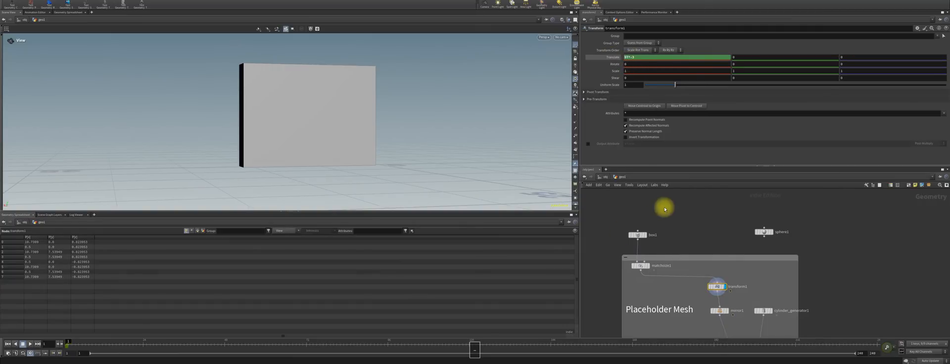
{"action": "left_click", "coordinate": [30, 344]}
{"action": "left_click", "coordinate": [30, 344]}
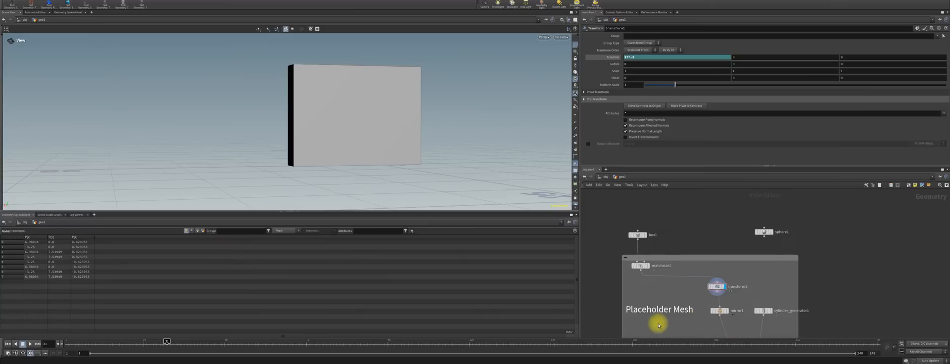
Display the mirror1 node's result in the viewport and examine its parameters
{"action": "middle_click_drag", "start_coordinate": [658, 322], "coordinate": [622, 243]}
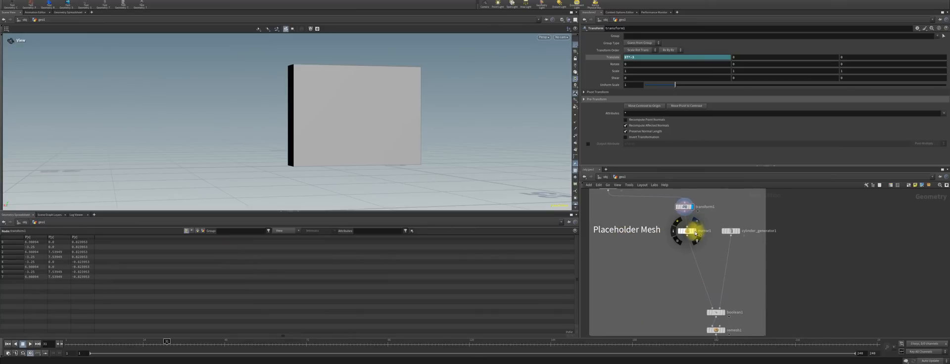
{"action": "left_click", "coordinate": [695, 232]}
{"action": "left_click_drag", "start_coordinate": [435, 166], "coordinate": [397, 155]}
{"action": "left_click", "coordinate": [687, 229]}
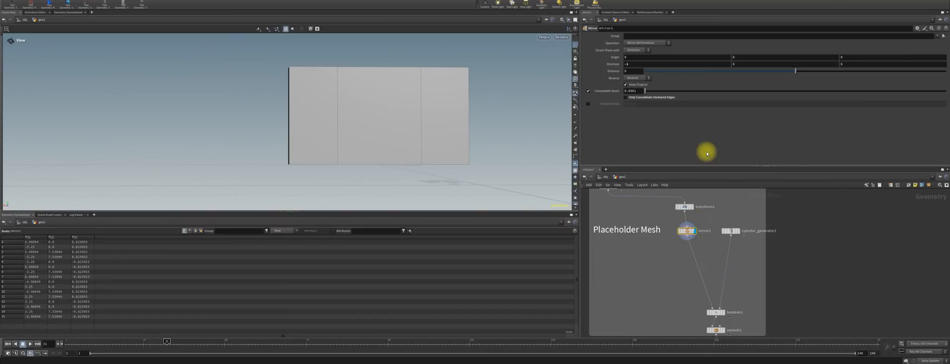
Display the cylinder_generator1 node's shape from the side and examine its parameters
{"action": "left_click", "coordinate": [739, 232]}
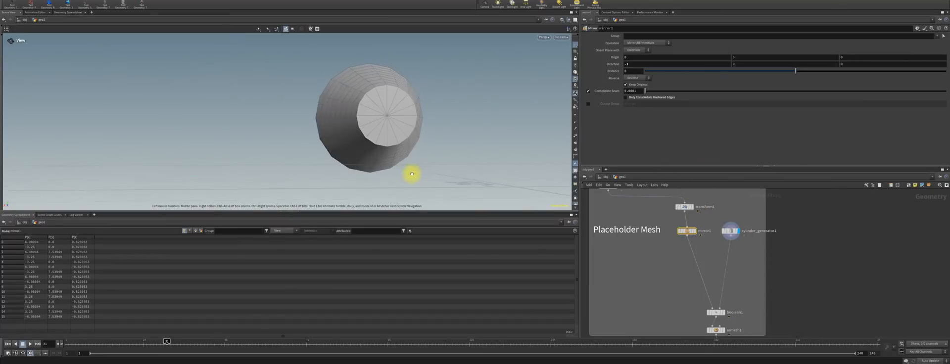
{"action": "left_click_drag", "start_coordinate": [413, 176], "coordinate": [508, 182]}
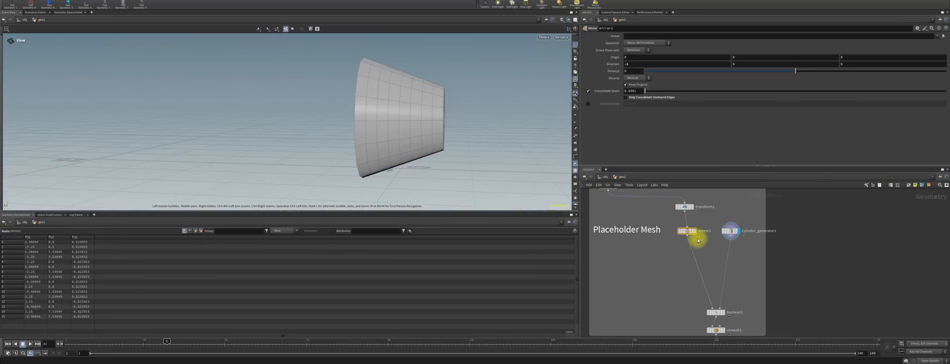
{"action": "left_click", "coordinate": [729, 230]}
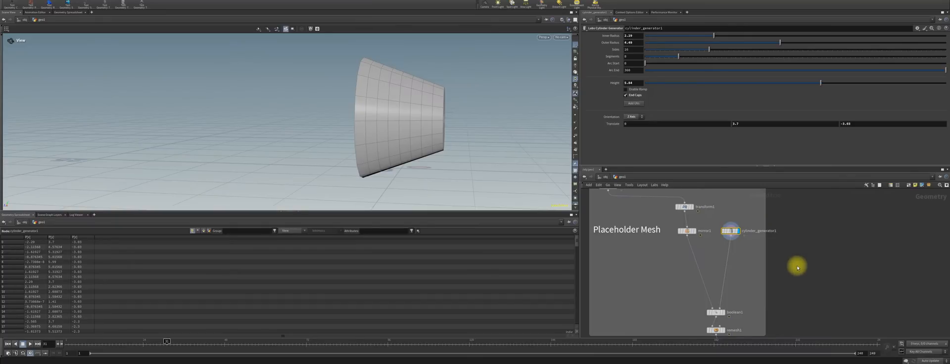
Search the available nodes for "labs", browse the Labs tools, and leave without adding one
{"action": "key", "text": "Tab"}
{"action": "type", "text": "labs"}
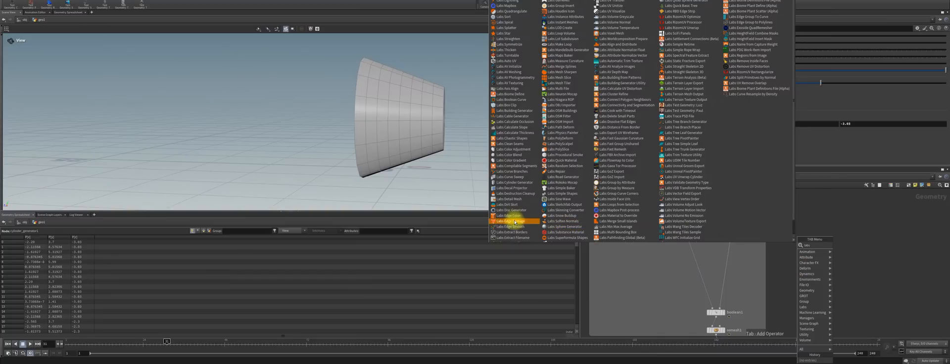
{"action": "scroll", "coordinate": [524, 220], "scroll_direction": "down", "scroll_amount": 1}
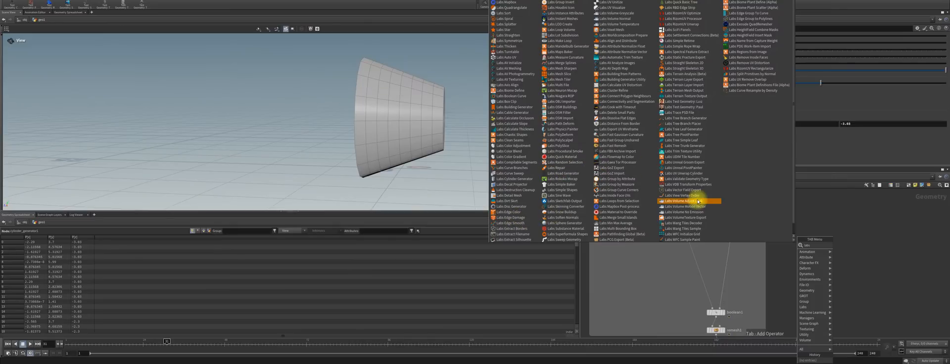
{"action": "scroll", "coordinate": [701, 197], "scroll_direction": "down", "scroll_amount": 2}
{"action": "scroll", "coordinate": [756, 117], "scroll_direction": "up", "scroll_amount": 2}
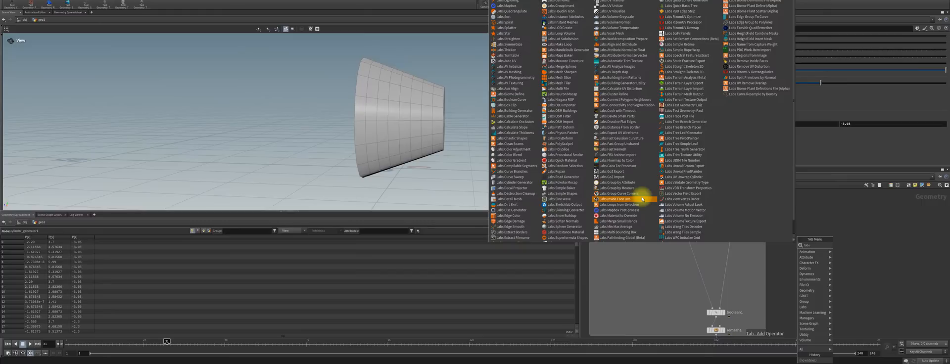
{"action": "left_click", "coordinate": [884, 292]}
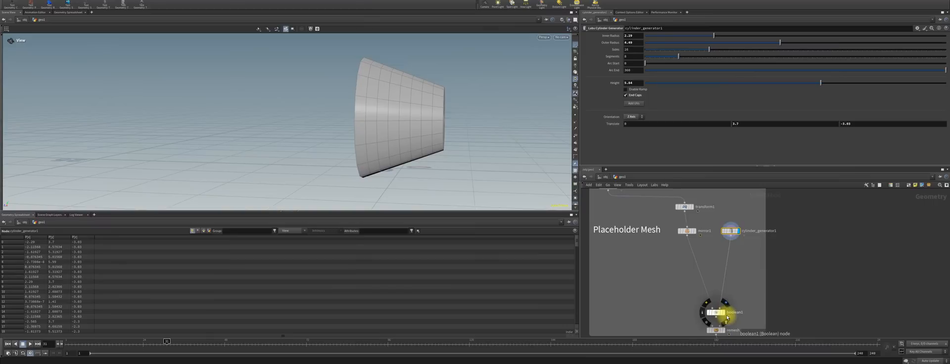
Display the boolean1 node's cut of the cylinder from the mirrored box and examine its parameters
{"action": "left_click", "coordinate": [726, 317]}
{"action": "left_click_drag", "start_coordinate": [497, 184], "coordinate": [304, 123]}
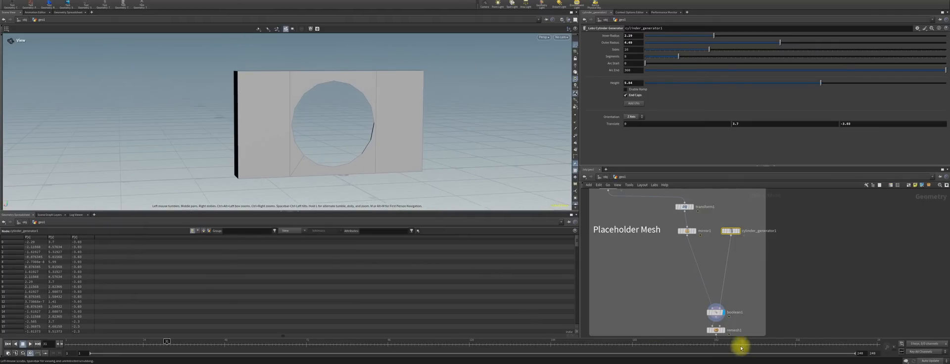
{"action": "left_click", "coordinate": [716, 314]}
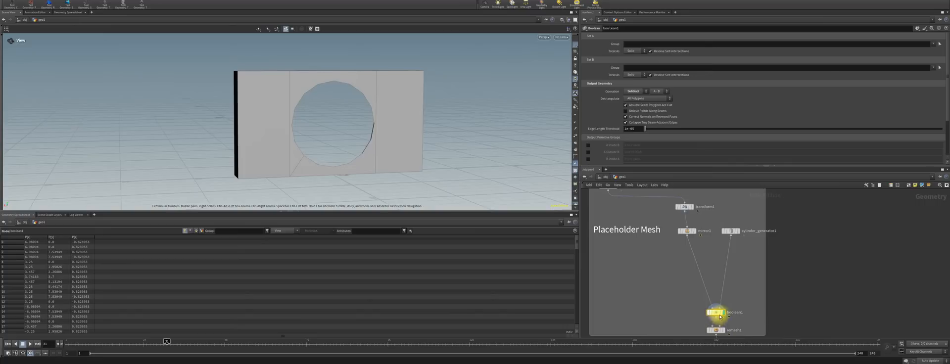
Compare mirror1's solid box with boolean1's cut result and examine the boolean's Operation options
{"action": "mouse_move", "coordinate": [736, 233]}
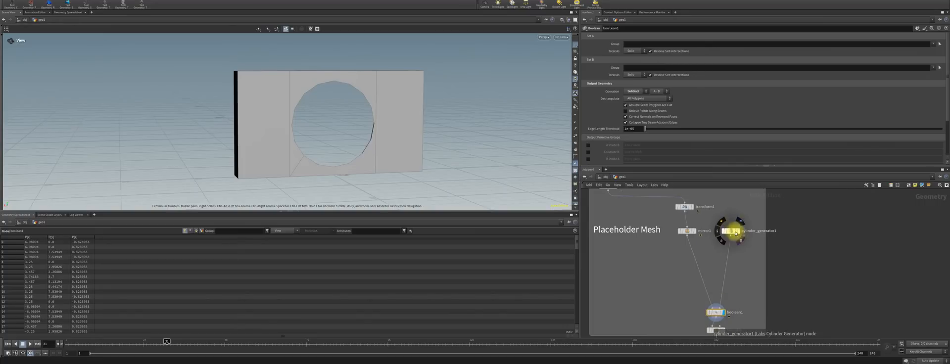
{"action": "mouse_move", "coordinate": [720, 309]}
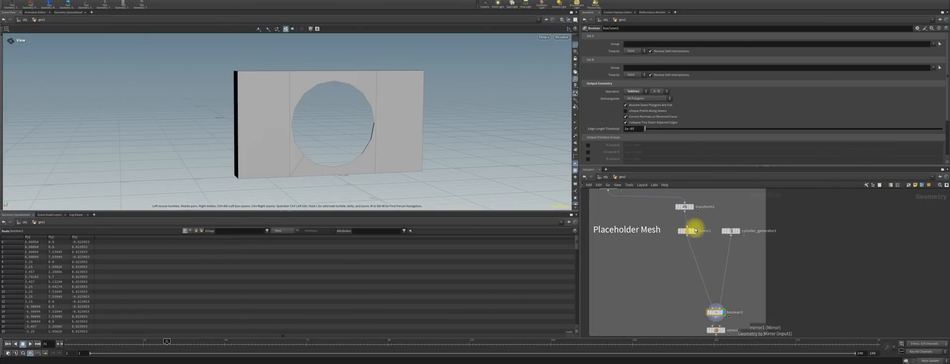
{"action": "left_click", "coordinate": [695, 230]}
{"action": "left_click_drag", "start_coordinate": [384, 173], "coordinate": [359, 118]}
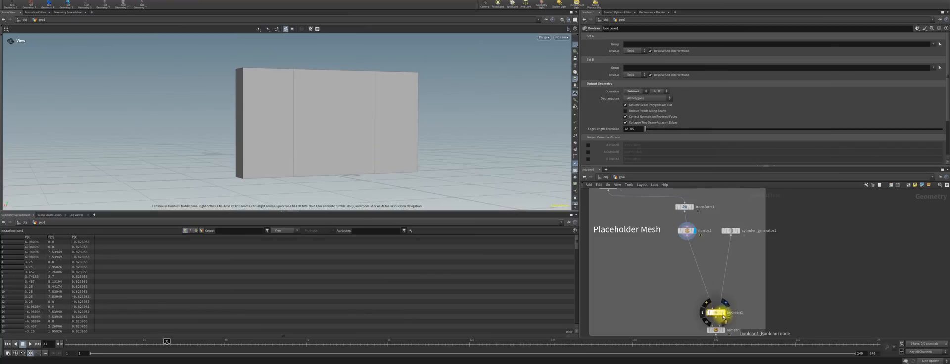
{"action": "left_click", "coordinate": [725, 303]}
{"action": "left_click", "coordinate": [639, 91]}
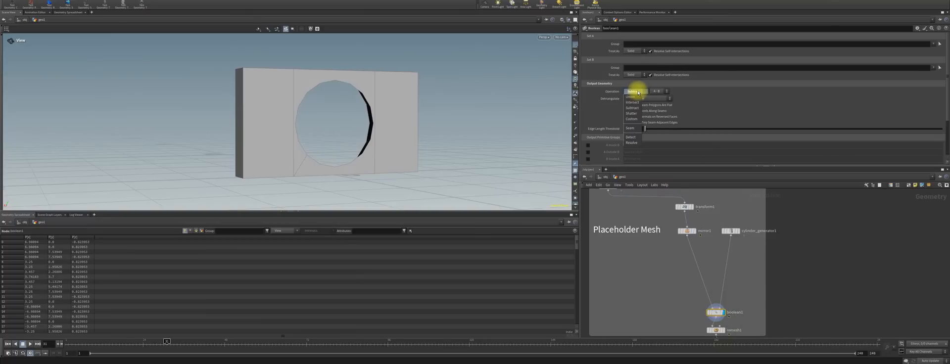
{"action": "left_click", "coordinate": [641, 92]}
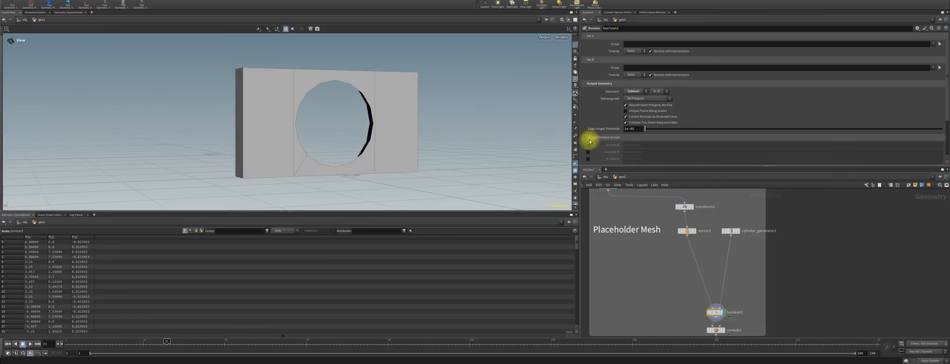
{"action": "left_click_drag", "start_coordinate": [350, 124], "coordinate": [409, 134]}
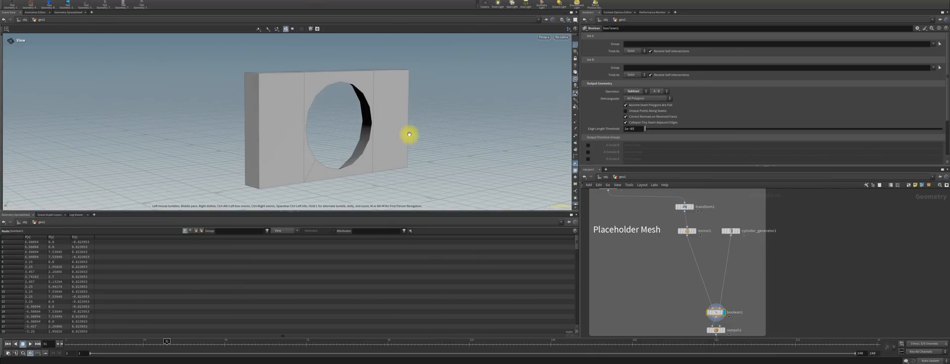
Display the remesh1 node's result in the viewport and examine the triangulated mesh around the round opening up close
{"action": "middle_click_drag", "start_coordinate": [766, 282], "coordinate": [706, 203]}
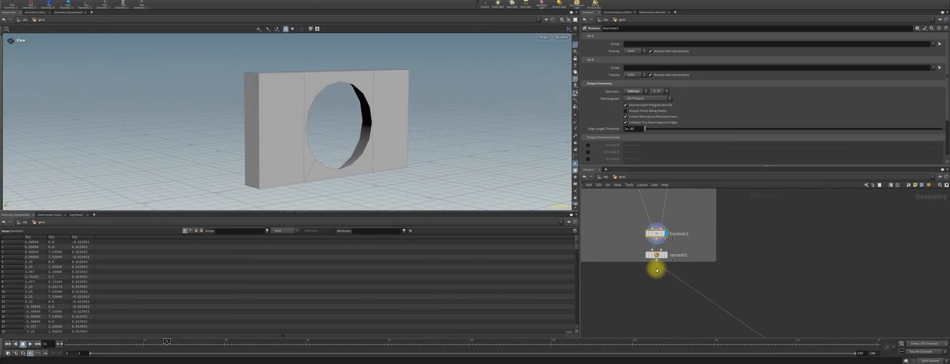
{"action": "left_click_drag", "start_coordinate": [657, 255], "coordinate": [662, 255]}
{"action": "left_click", "coordinate": [671, 254]}
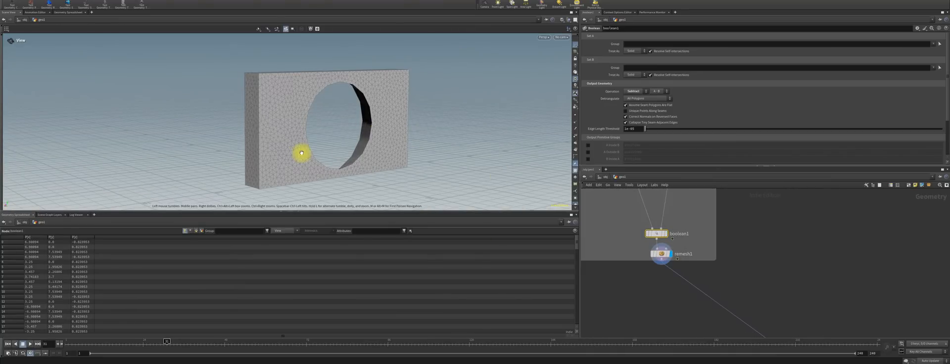
{"action": "left_click_drag", "start_coordinate": [315, 145], "coordinate": [235, 131]}
{"action": "right_click_drag", "start_coordinate": [306, 51], "coordinate": [291, 133]}
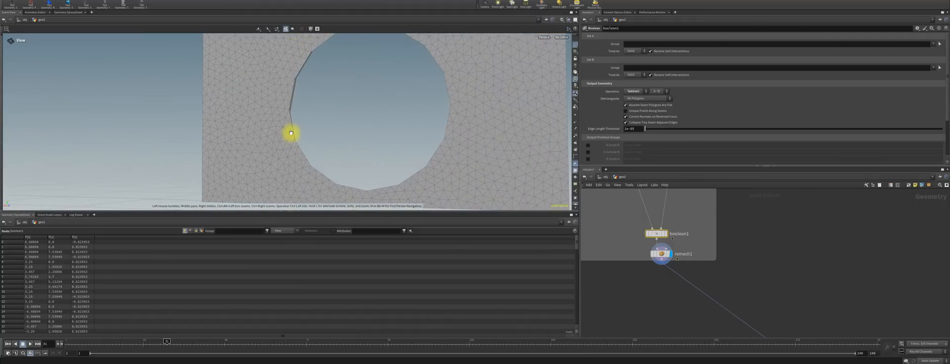
{"action": "left_click_drag", "start_coordinate": [291, 132], "coordinate": [319, 152]}
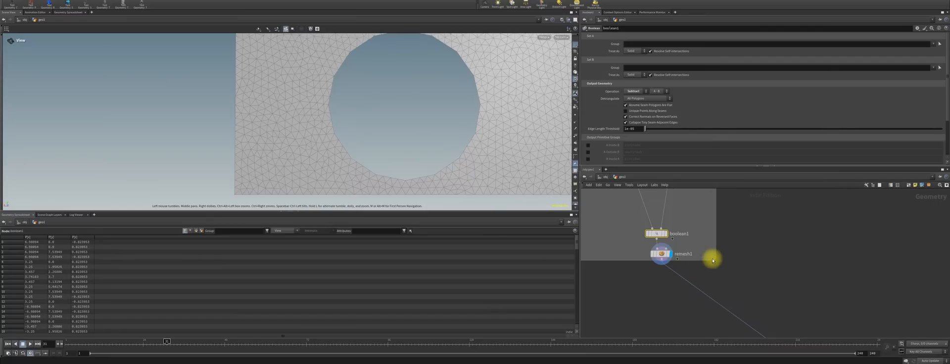
Display the paint_area_to_damage_here node, open its parameters and examine its brush settings and the Cd attribute it paints
{"action": "middle_click_drag", "start_coordinate": [717, 282], "coordinate": [632, 195]}
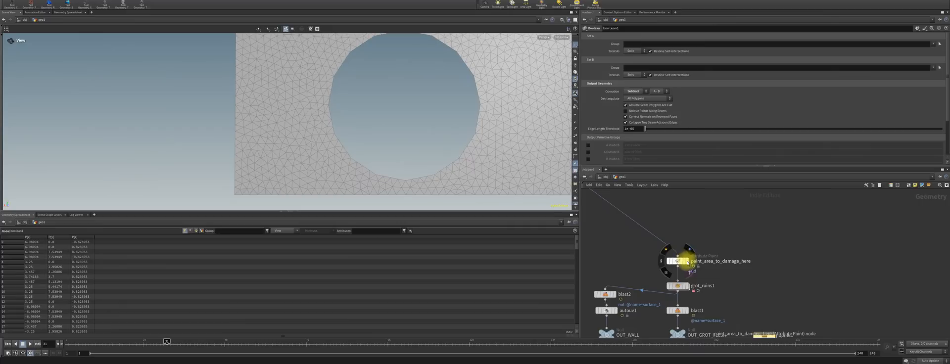
{"action": "left_click", "coordinate": [687, 263]}
{"action": "left_click", "coordinate": [682, 259]}
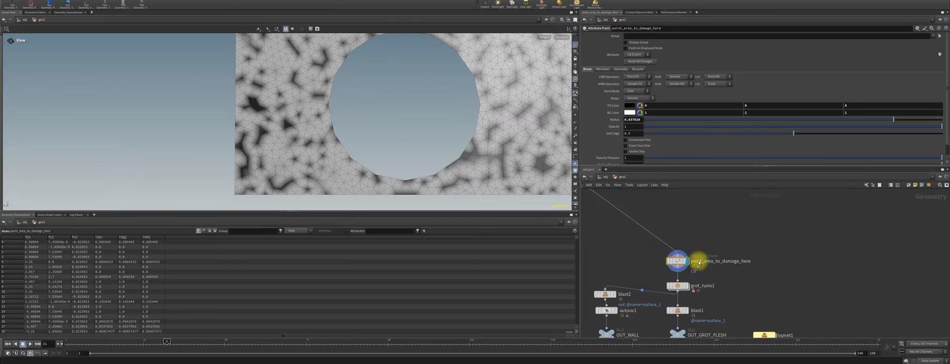
{"action": "scroll", "coordinate": [624, 93], "scroll_direction": "down", "scroll_amount": 1}
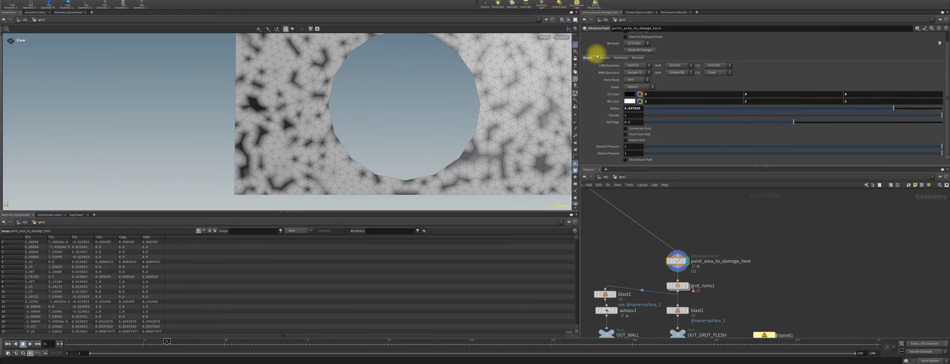
{"action": "left_click", "coordinate": [603, 57]}
{"action": "double_click", "coordinate": [656, 74]}
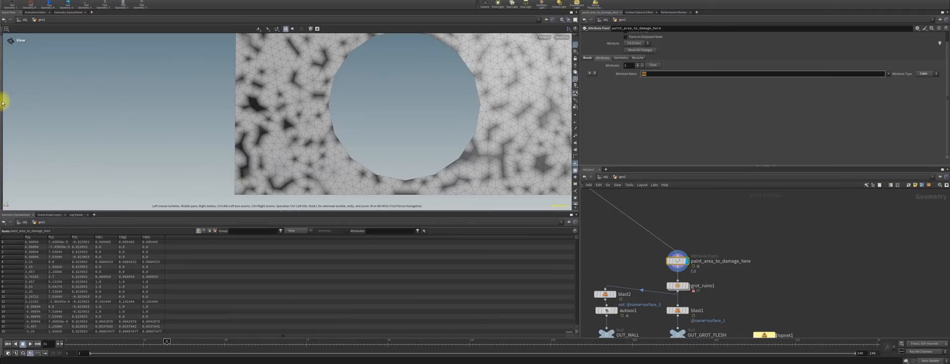
{"action": "key", "text": "Return"}
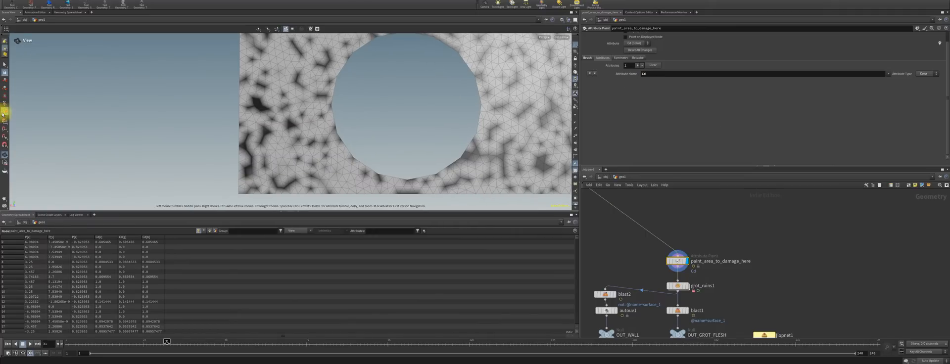
Paint black damage areas around the circular opening's rim and on the wall surfaces on both sides of it
{"action": "mouse_move", "coordinate": [384, 169]}
{"action": "left_mouse_down"}
{"action": "mouse_move", "coordinate": [373, 178]}
{"action": "mouse_move", "coordinate": [329, 128]}
{"action": "left_mouse_up"}
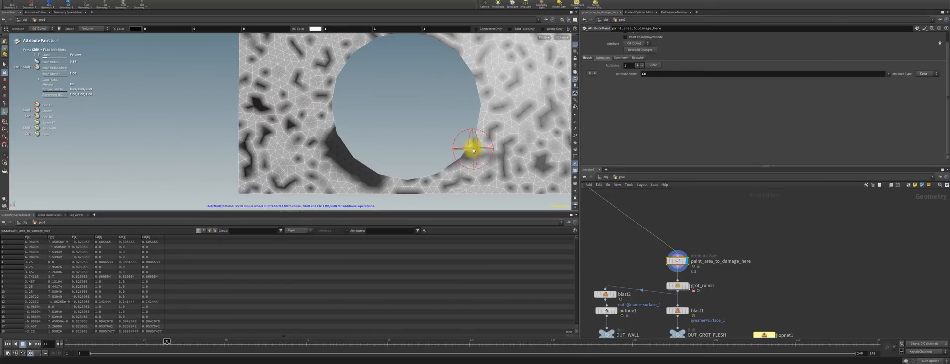
{"action": "mouse_move", "coordinate": [463, 158]}
{"action": "left_mouse_down"}
{"action": "mouse_move", "coordinate": [431, 169]}
{"action": "mouse_move", "coordinate": [479, 94]}
{"action": "mouse_move", "coordinate": [468, 68]}
{"action": "mouse_move", "coordinate": [437, 43]}
{"action": "mouse_move", "coordinate": [363, 38]}
{"action": "mouse_move", "coordinate": [333, 105]}
{"action": "mouse_move", "coordinate": [263, 121]}
{"action": "left_mouse_up"}
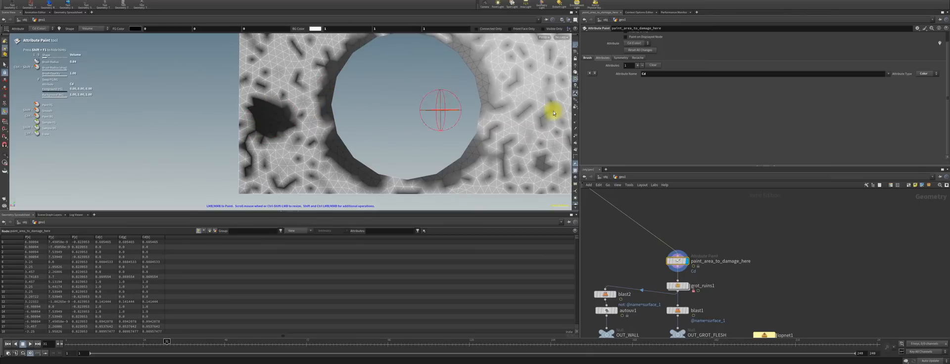
{"action": "mouse_move", "coordinate": [543, 146]}
{"action": "left_mouse_down"}
{"action": "mouse_move", "coordinate": [515, 154]}
{"action": "mouse_move", "coordinate": [520, 57]}
{"action": "mouse_move", "coordinate": [537, 69]}
{"action": "left_mouse_up"}
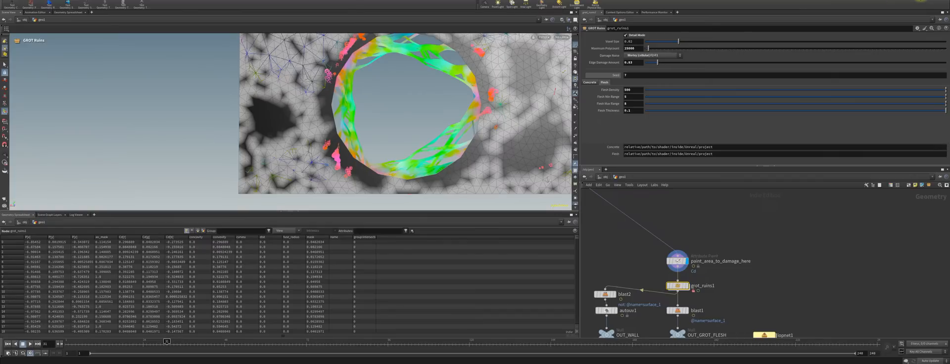
Display the grot_ruins1 node's result and examine the damaged wall and flesh strands across the opening from the front
{"action": "left_click", "coordinate": [684, 286]}
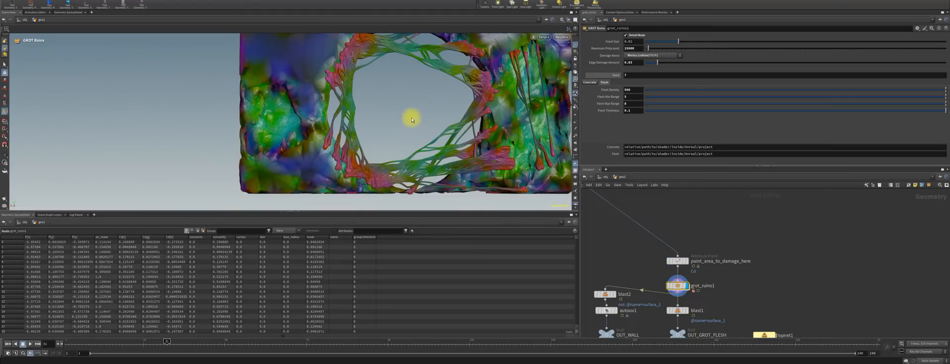
{"action": "left_click", "coordinate": [5, 155]}
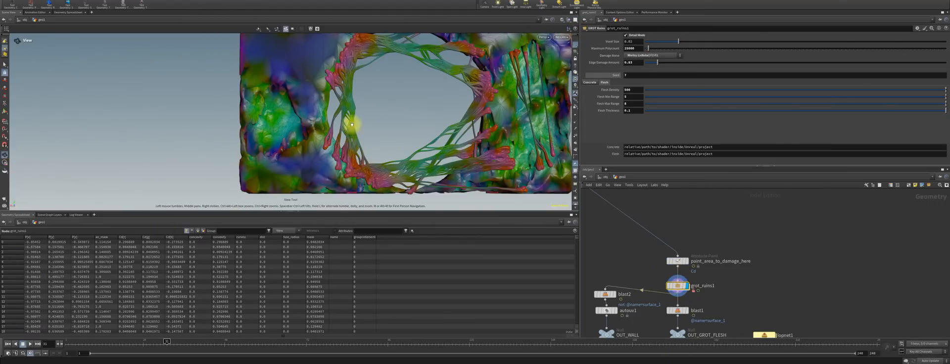
{"action": "left_click_drag", "start_coordinate": [352, 125], "coordinate": [386, 93]}
{"action": "right_click_drag", "start_coordinate": [386, 93], "coordinate": [399, 175]}
{"action": "middle_click_drag", "start_coordinate": [412, 109], "coordinate": [391, 144]}
{"action": "left_click_drag", "start_coordinate": [302, 157], "coordinate": [297, 131]}
{"action": "middle_click_drag", "start_coordinate": [388, 147], "coordinate": [307, 117]}
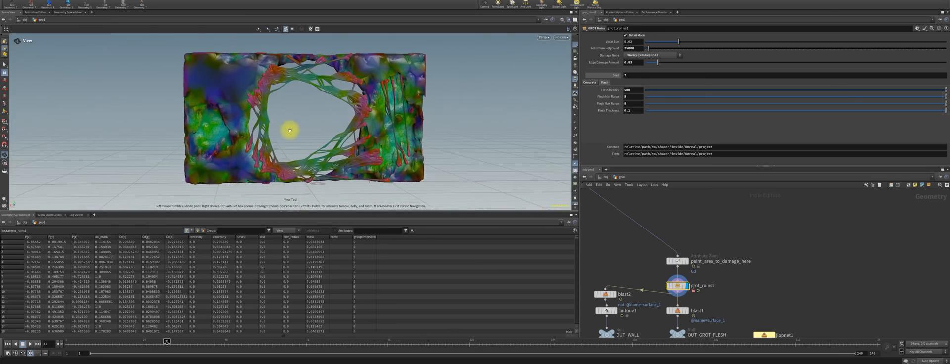
{"action": "left_click_drag", "start_coordinate": [289, 130], "coordinate": [288, 126]}
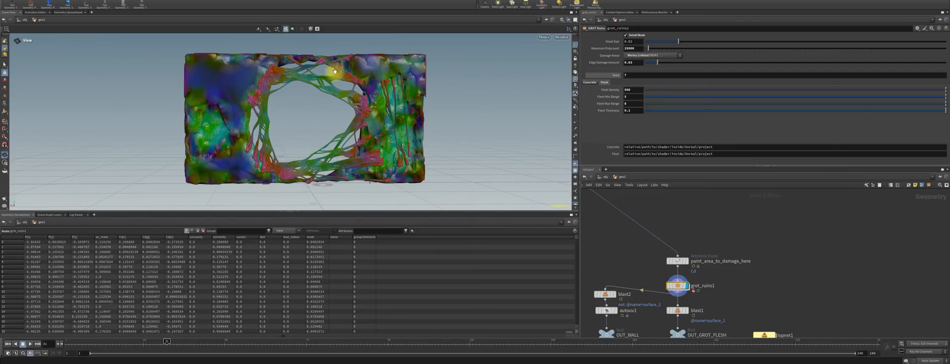
{"action": "left_click_drag", "start_coordinate": [316, 86], "coordinate": [367, 100]}
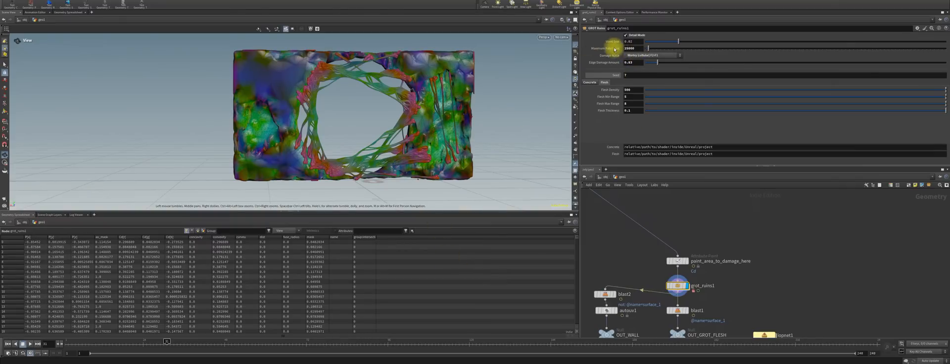
Examine grot_ruins1's Maximum Polycount and browse the available Damage Noise types without choosing another
{"action": "key", "text": "BackSpace"}
{"action": "type", "text": "0"}
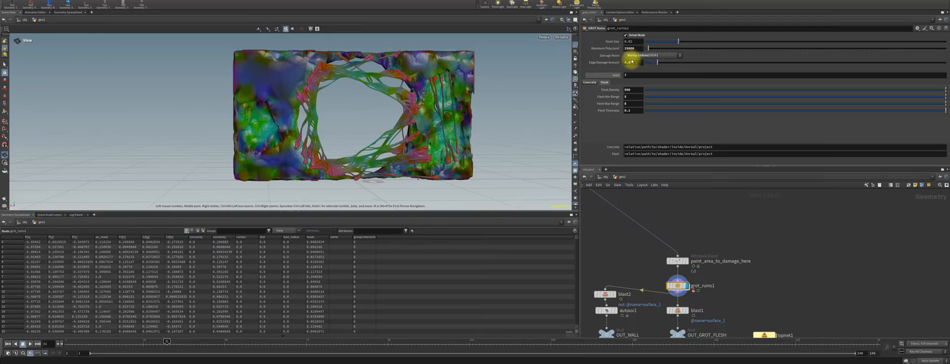
{"action": "left_click", "coordinate": [638, 55]}
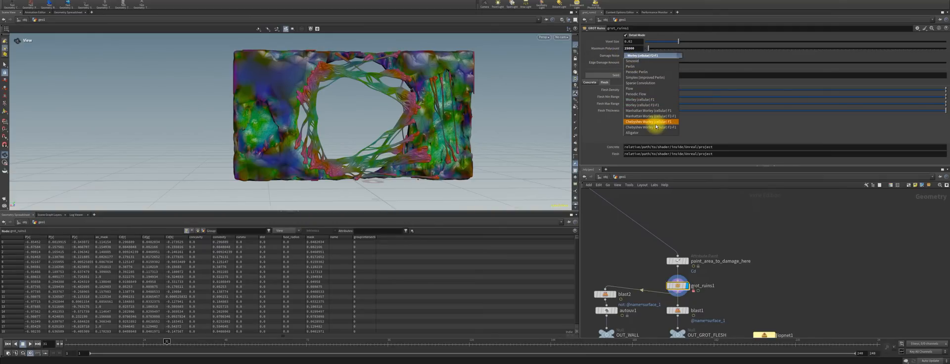
{"action": "left_click", "coordinate": [595, 139]}
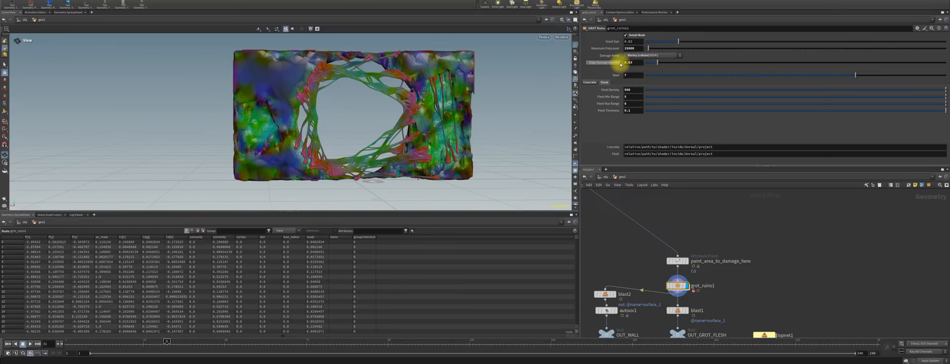
Set the Fracture Density in grot_ruins1's Concrete parameters to 60
{"action": "left_click", "coordinate": [590, 83]}
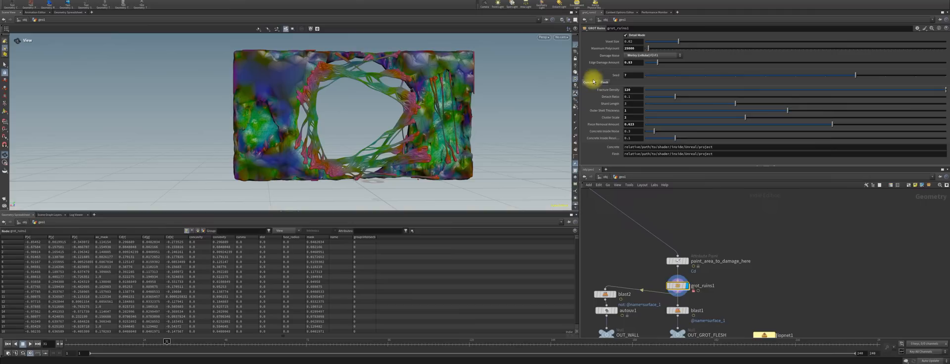
{"action": "left_click", "coordinate": [625, 90]}
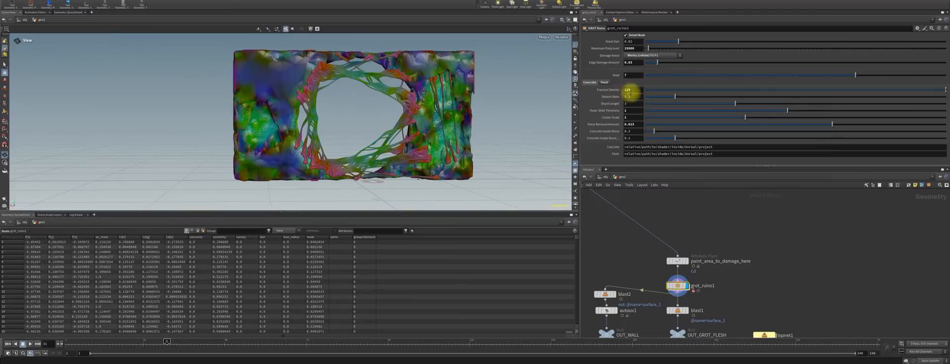
{"action": "key", "text": "BackSpace"}
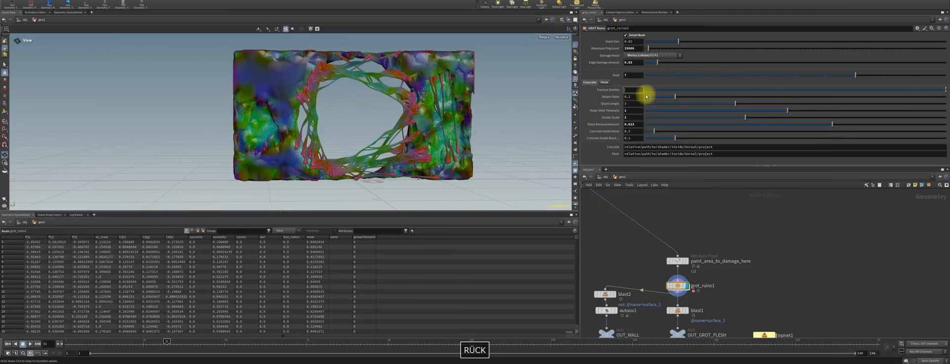
{"action": "type", "text": "60"}
{"action": "key", "text": "Return"}
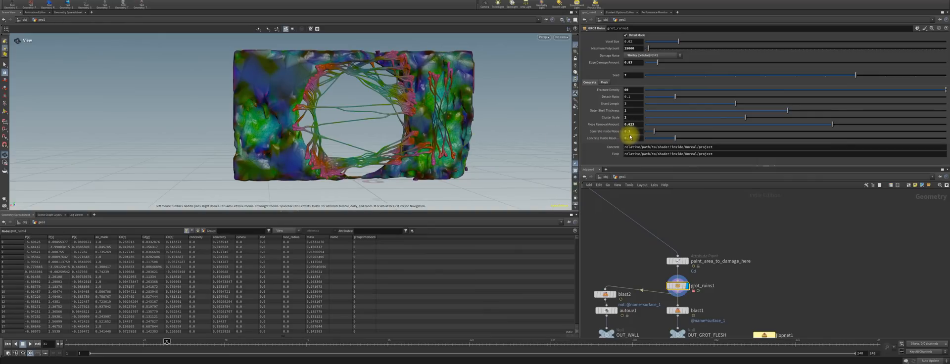
In grot_ruins1's Flesh parameters, set Flesh Density to 50 and lower Flesh Min Range to about 0.28
{"action": "left_click", "coordinate": [604, 82]}
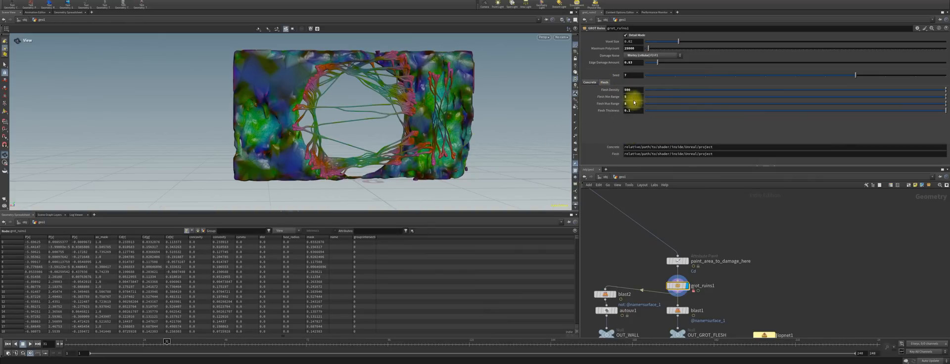
{"action": "left_click", "coordinate": [636, 90]}
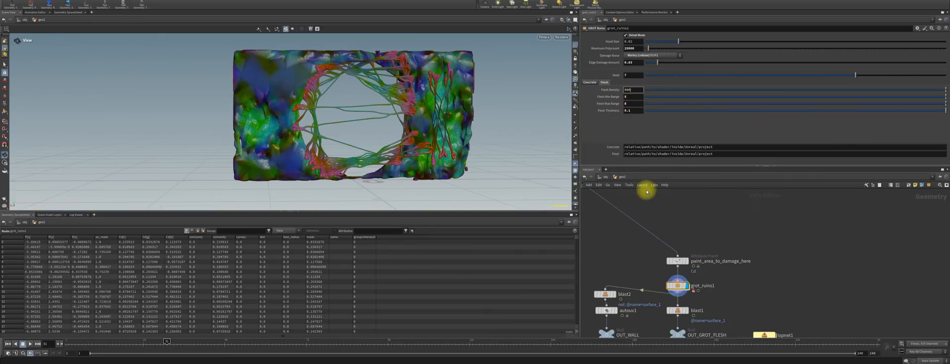
{"action": "key", "text": "BackSpace"}
{"action": "key", "text": "Return"}
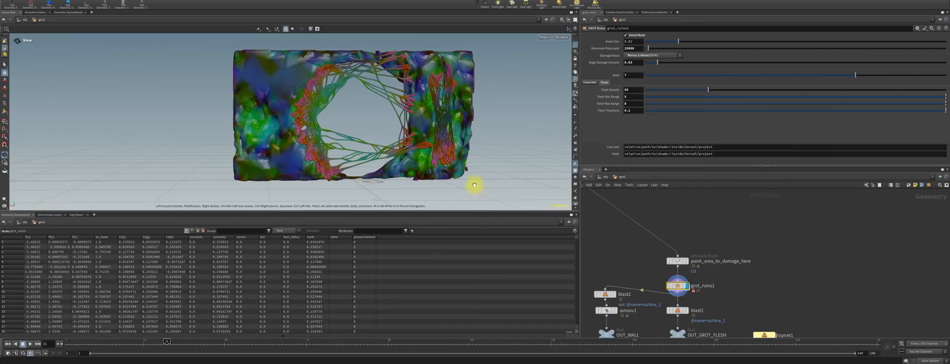
{"action": "left_click_drag", "start_coordinate": [474, 185], "coordinate": [431, 113]}
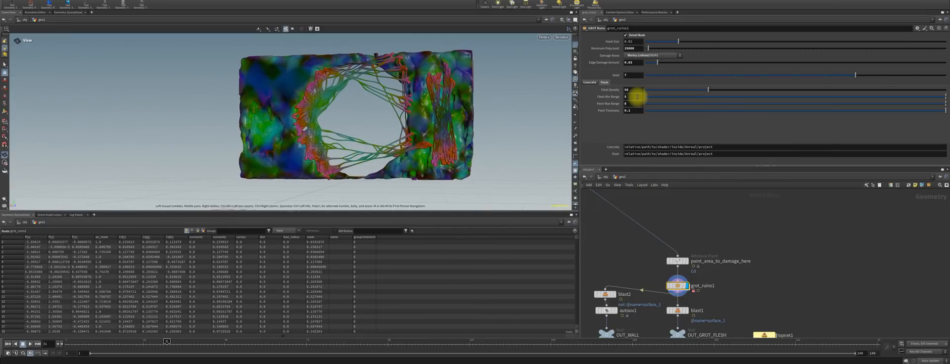
{"action": "left_click", "coordinate": [662, 97]}
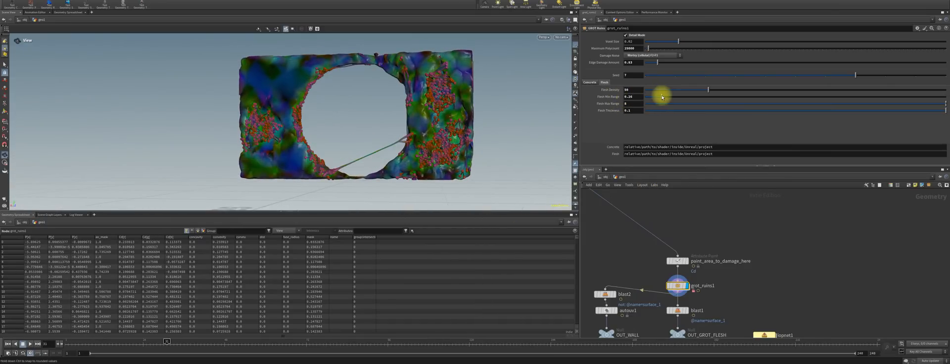
Set Flesh Min Range to 5 and Flesh Max Range to 9 in grot_ruins1's Flesh parameters
{"action": "left_click_drag", "start_coordinate": [663, 97], "coordinate": [945, 86]}
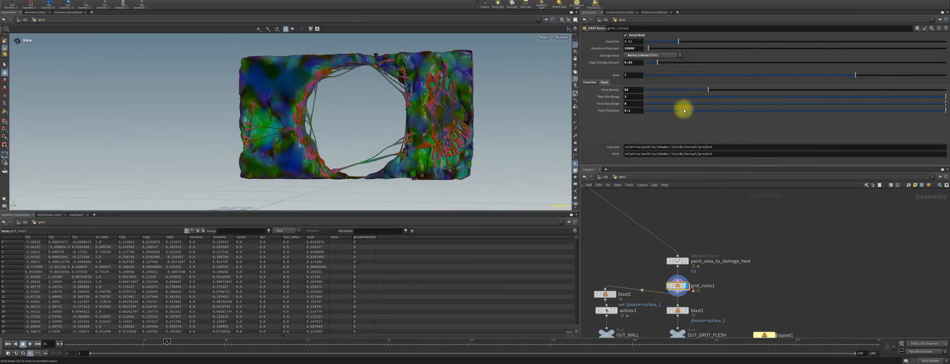
{"action": "left_click", "coordinate": [633, 91]}
{"action": "type", "text": "8"}
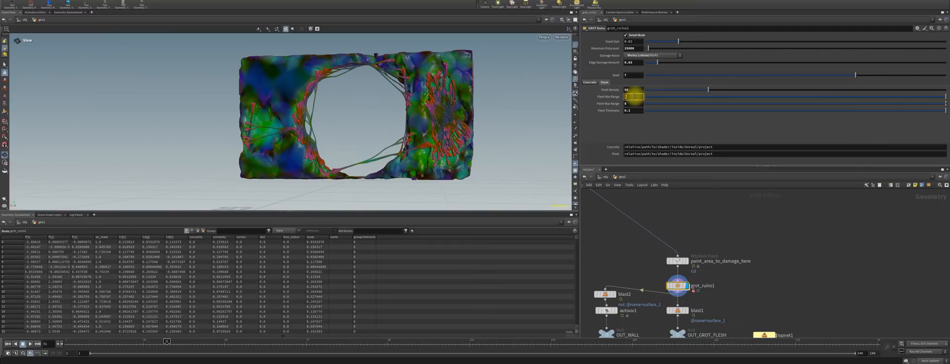
{"action": "key", "text": "Return"}
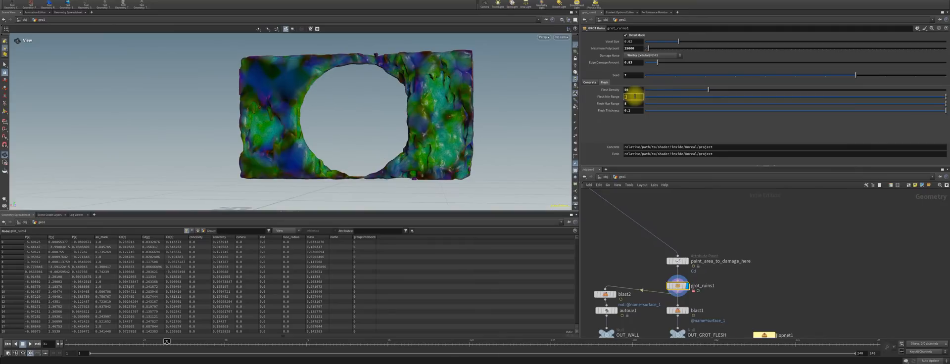
{"action": "type", "text": "5"}
{"action": "key", "text": "Return"}
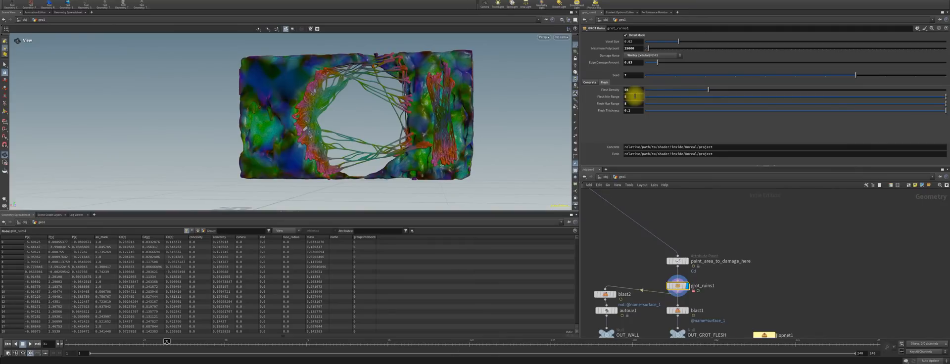
{"action": "left_click", "coordinate": [638, 104]}
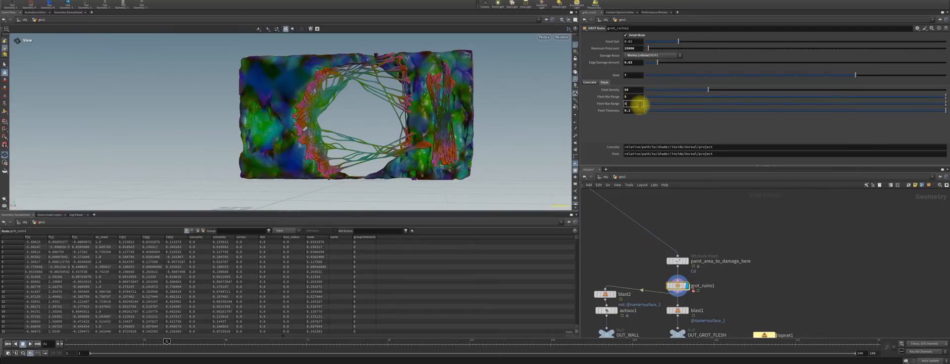
{"action": "type", "text": "9"}
{"action": "key", "text": "Return"}
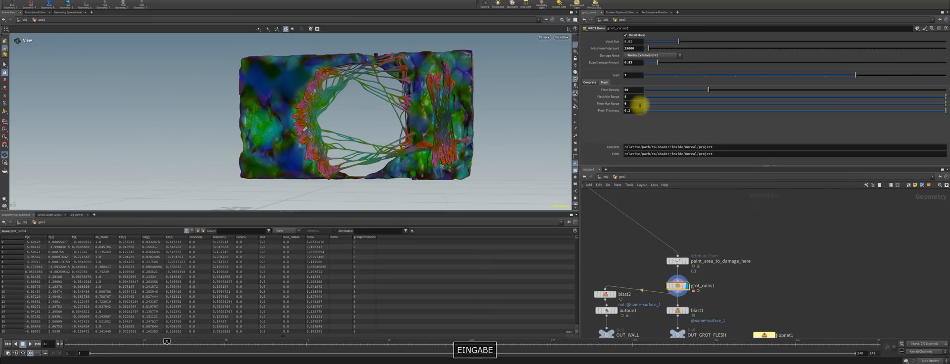
Set grot_ruins1's Flesh Thickness to 0.01 and inspect the strands across the opening up close
{"action": "left_click", "coordinate": [632, 110]}
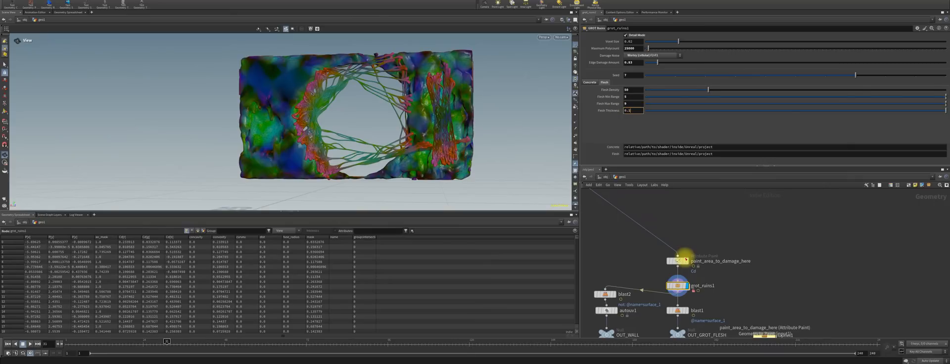
{"action": "key", "text": "BackSpace"}
{"action": "type", "text": "01"}
{"action": "key", "text": "Return"}
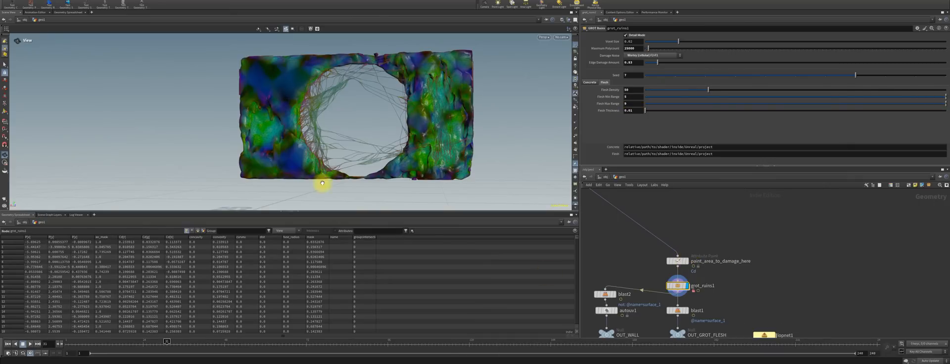
{"action": "left_click_drag", "start_coordinate": [322, 180], "coordinate": [337, 133]}
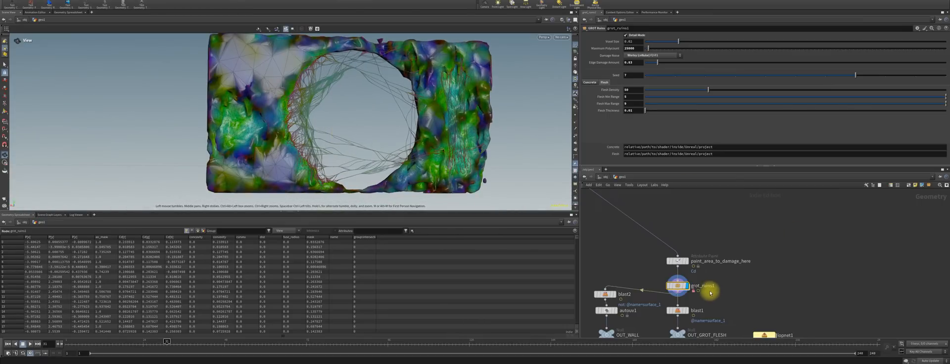
Display blast2's isolated wall and follow the wall branch through autouv1 to OUT_WALL
{"action": "middle_click_drag", "start_coordinate": [642, 266], "coordinate": [662, 216]}
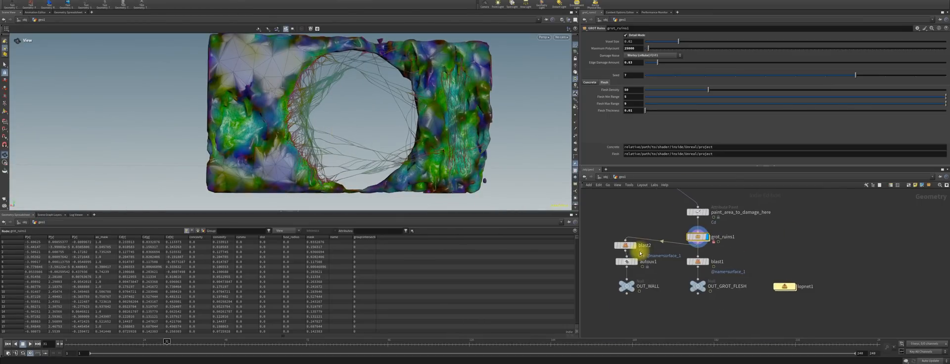
{"action": "left_click", "coordinate": [637, 246]}
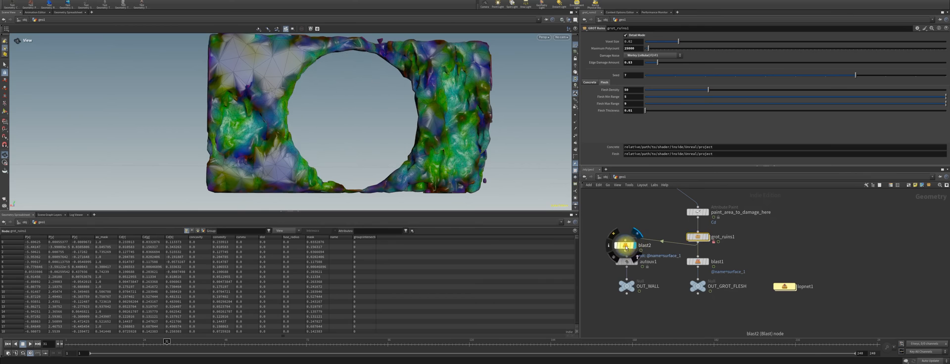
{"action": "left_click_drag", "start_coordinate": [391, 180], "coordinate": [440, 138]}
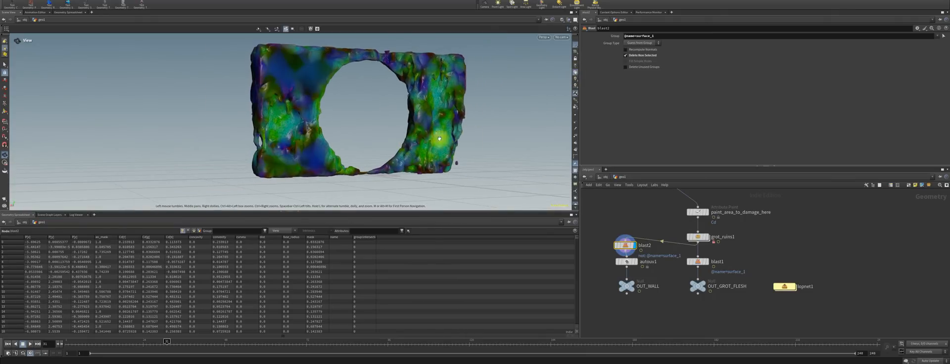
{"action": "left_click", "coordinate": [626, 262]}
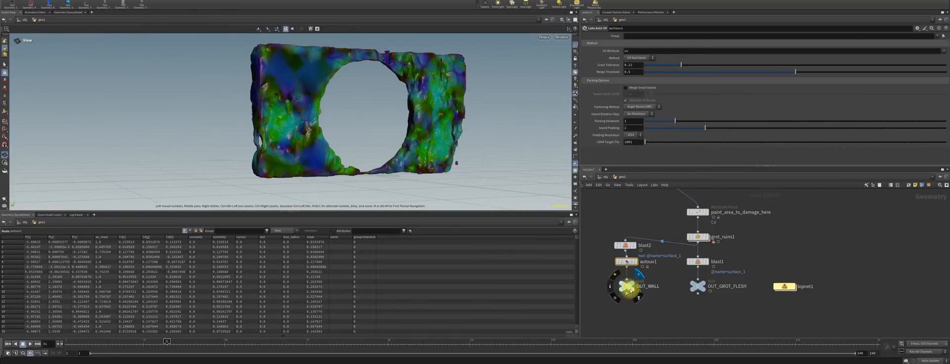
{"action": "left_click", "coordinate": [630, 289]}
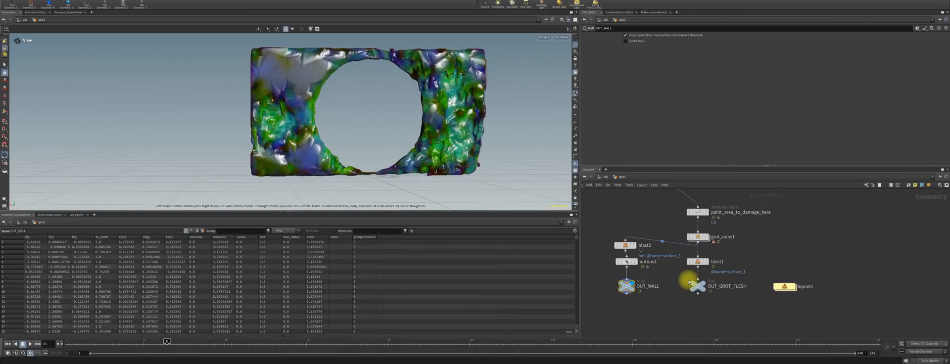
Display blast1's result and examine the isolated flesh strands at an angle
{"action": "mouse_move", "coordinate": [691, 283]}
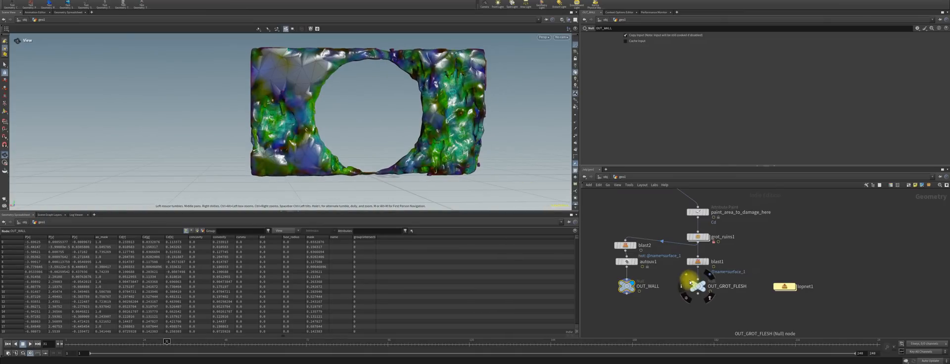
{"action": "left_click", "coordinate": [711, 264]}
{"action": "left_click_drag", "start_coordinate": [360, 106], "coordinate": [402, 126]}
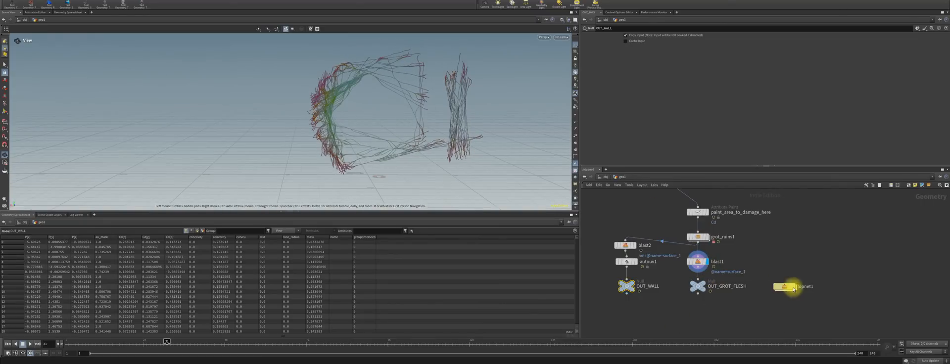
Enter lopnet1 and open materiallibrary1's flesh material to examine the specular and coat settings of its mtlxstandard_surface
{"action": "mouse_move", "coordinate": [794, 289]}
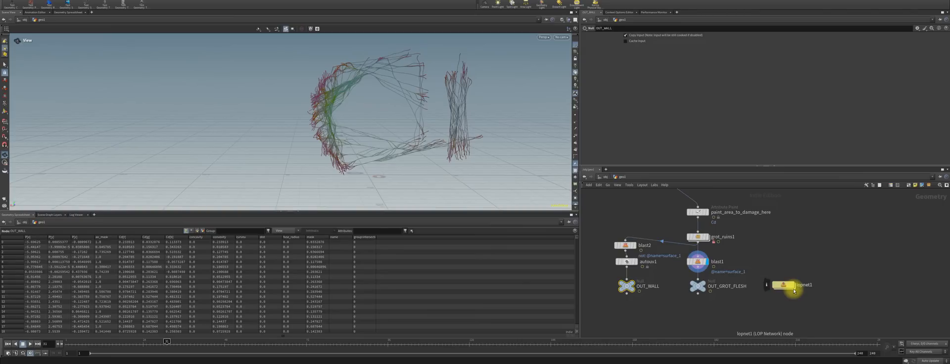
{"action": "double_click", "coordinate": [794, 289]}
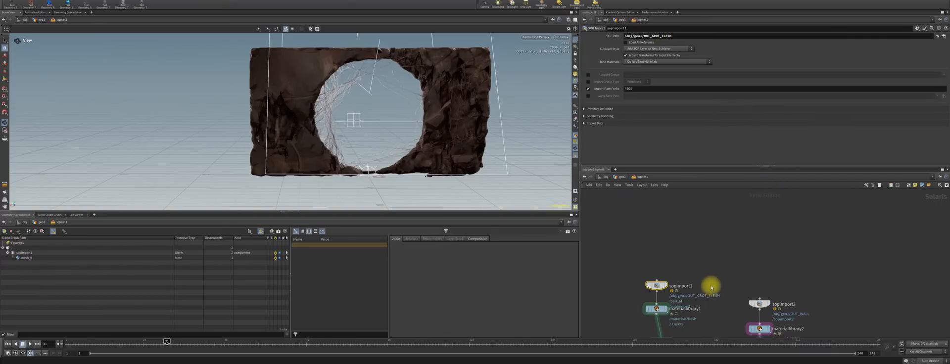
{"action": "middle_click_drag", "start_coordinate": [711, 282], "coordinate": [675, 251]}
{"action": "double_click", "coordinate": [629, 252]}
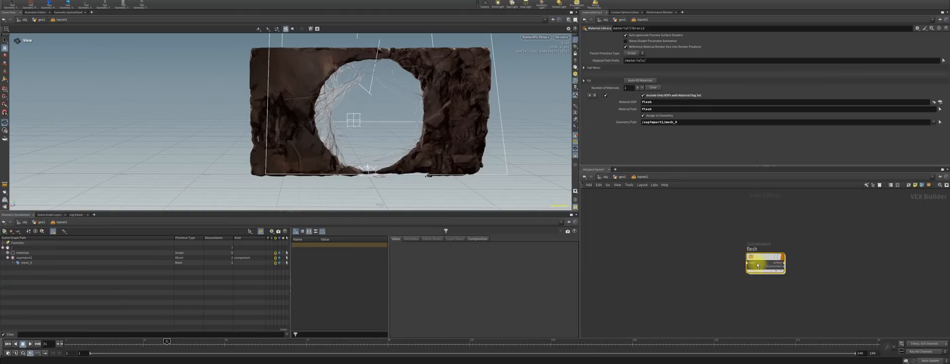
{"action": "double_click", "coordinate": [761, 263]}
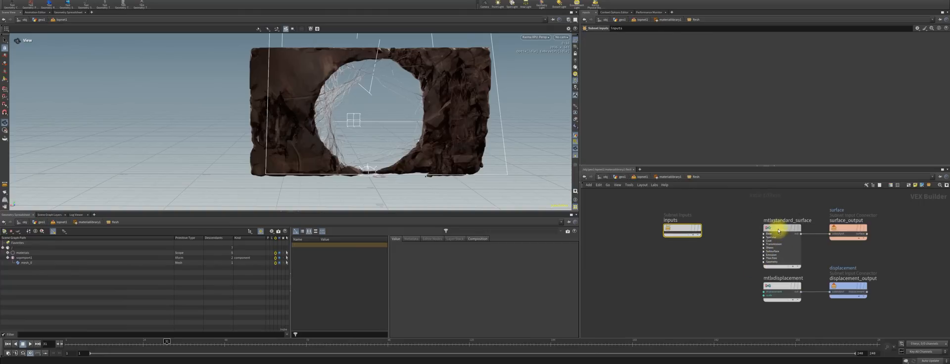
{"action": "left_click", "coordinate": [775, 229]}
{"action": "scroll", "coordinate": [692, 125], "scroll_direction": "up", "scroll_amount": 3}
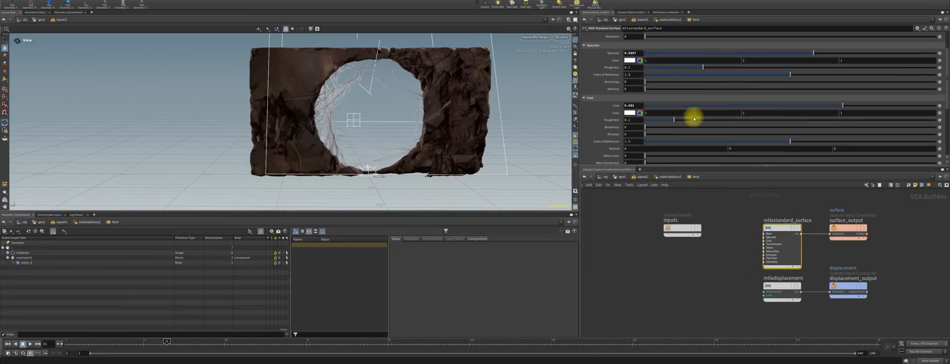
Return to the lopnet1 network and examine sopimport2's SOP path and assignmaterial1's primitives and material path
{"action": "left_click", "coordinate": [670, 176]}
{"action": "left_click", "coordinate": [642, 177]}
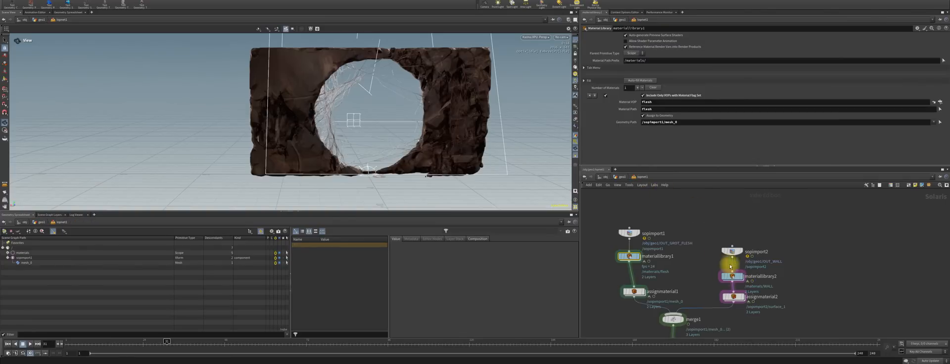
{"action": "left_click", "coordinate": [732, 251]}
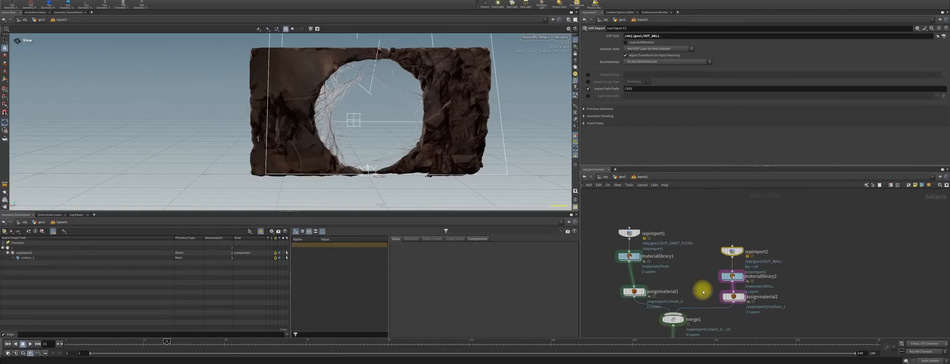
{"action": "middle_click_drag", "start_coordinate": [685, 290], "coordinate": [663, 239]}
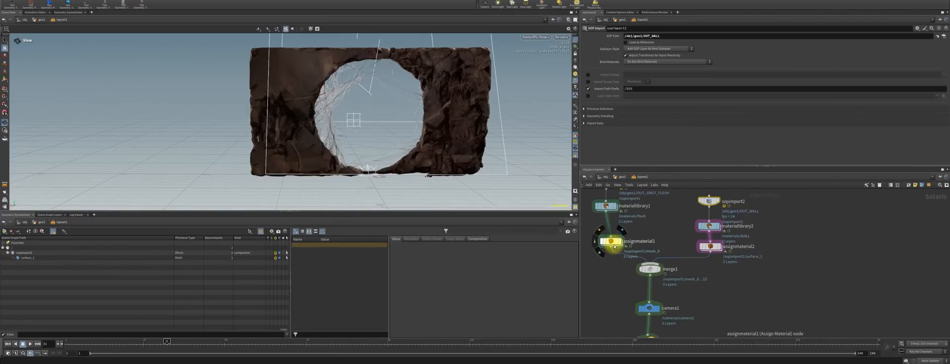
{"action": "left_click", "coordinate": [614, 242]}
{"action": "left_click_drag", "start_coordinate": [683, 59], "coordinate": [636, 54]}
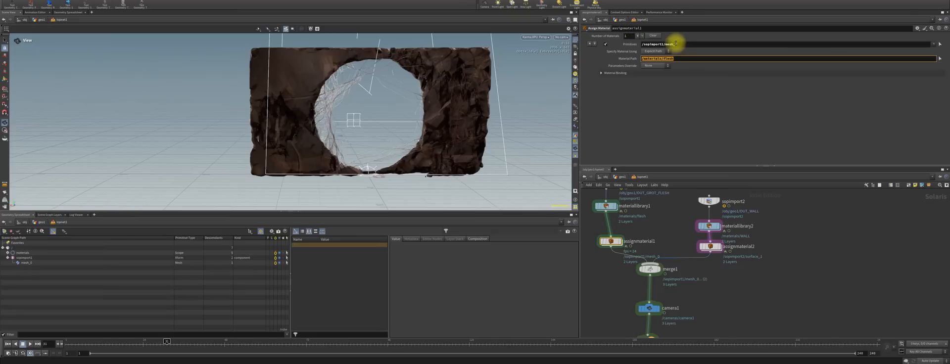
{"action": "left_click_drag", "start_coordinate": [689, 45], "coordinate": [492, 54]}
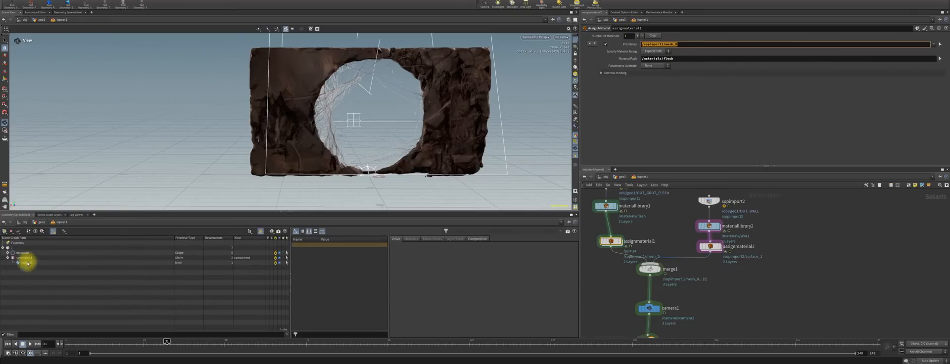
Display camera1, look through it and inspect the rendered wall and flesh strands up close
{"action": "left_click", "coordinate": [659, 272]}
{"action": "left_click", "coordinate": [658, 310]}
{"action": "left_click", "coordinate": [649, 310]}
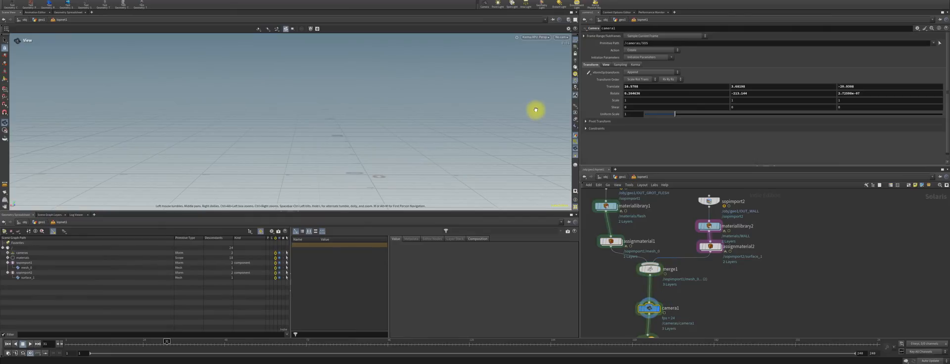
{"action": "left_click", "coordinate": [562, 37]}
{"action": "left_click", "coordinate": [574, 44]}
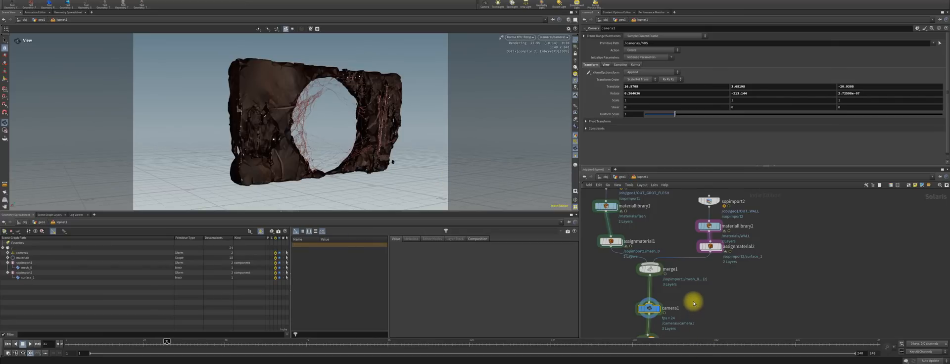
{"action": "left_click_drag", "start_coordinate": [278, 142], "coordinate": [248, 59]}
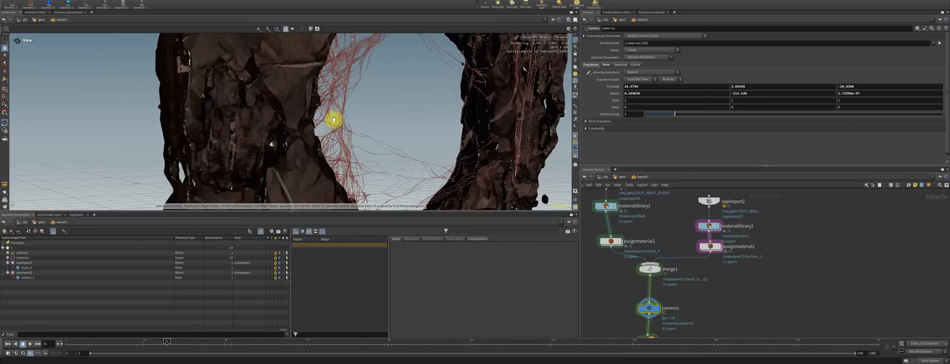
{"action": "right_click_drag", "start_coordinate": [335, 121], "coordinate": [316, 292]}
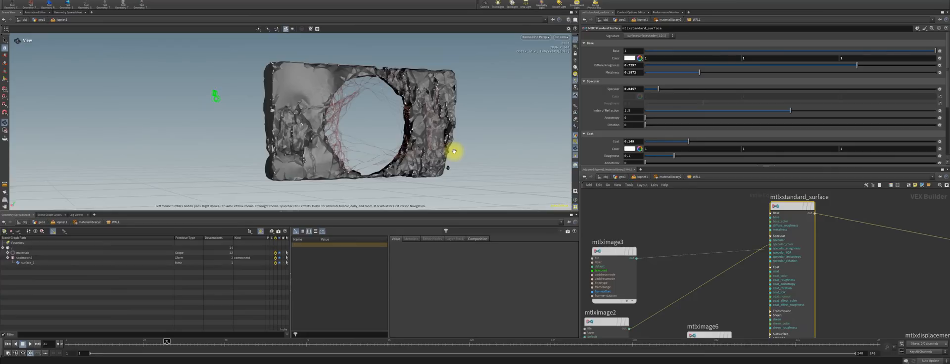
Set Specular and Coat to 0 on the WALL material's mtlxstandard_surface, checking the rendered wall up close
{"action": "left_click_drag", "start_coordinate": [382, 152], "coordinate": [330, 154]}
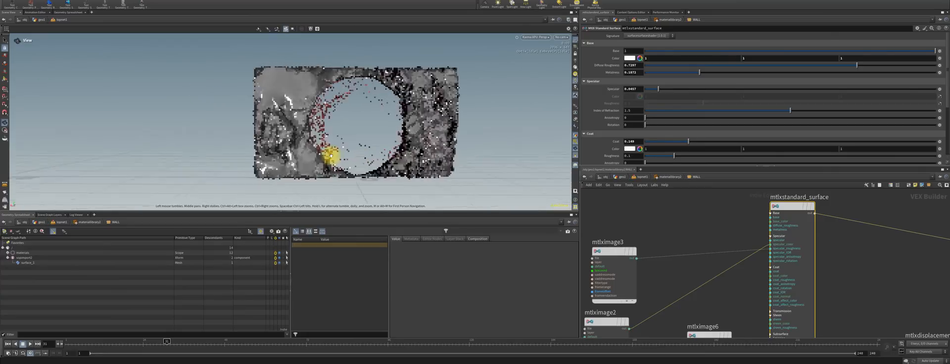
{"action": "right_click_drag", "start_coordinate": [330, 154], "coordinate": [452, 99]}
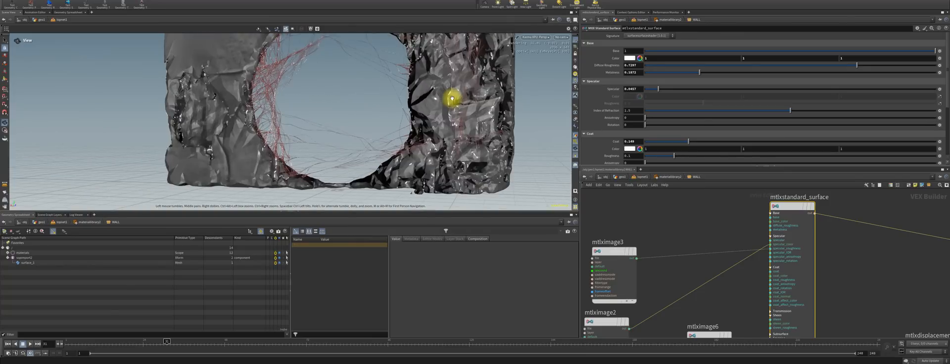
{"action": "left_click", "coordinate": [661, 89]}
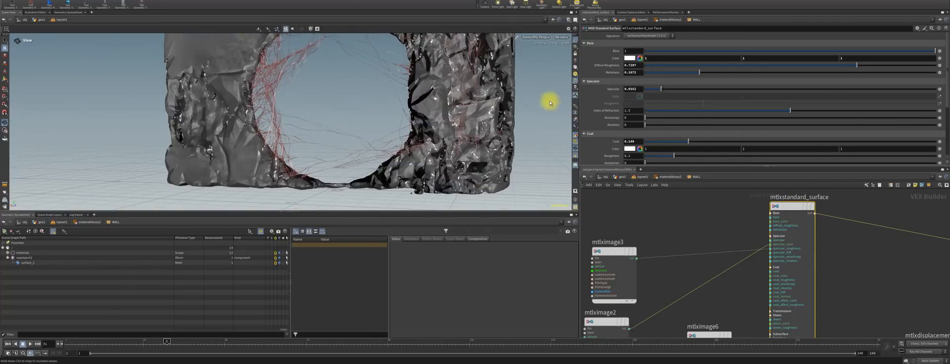
{"action": "left_click_drag", "start_coordinate": [550, 104], "coordinate": [549, 106]}
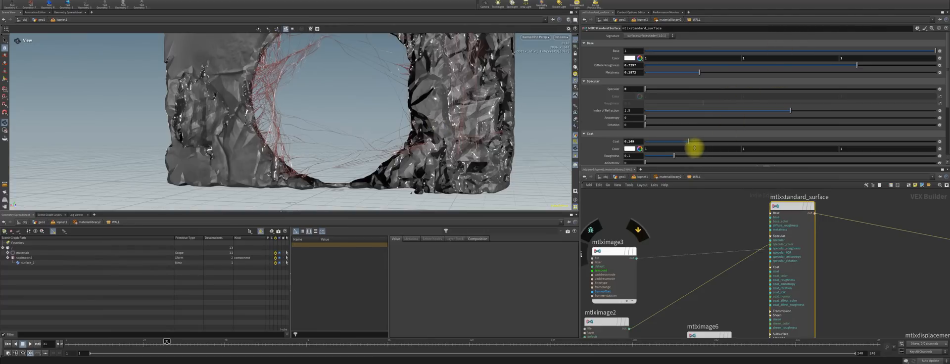
{"action": "left_click_drag", "start_coordinate": [688, 143], "coordinate": [414, 151]}
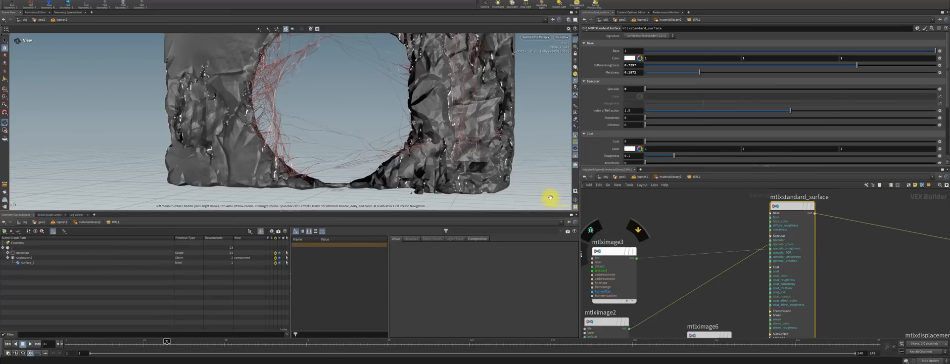
Return to the lopnet1 network, open distantlight1's settings and examine the wall's lighting from several angles
{"action": "left_click_drag", "start_coordinate": [365, 149], "coordinate": [510, 133]}
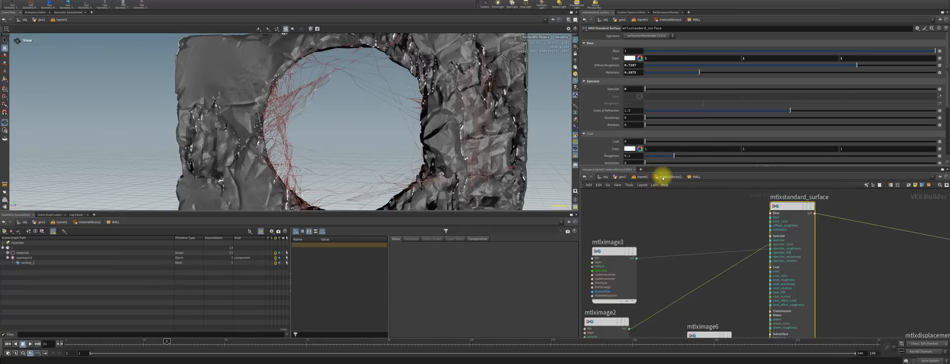
{"action": "left_click", "coordinate": [642, 176]}
{"action": "middle_click_drag", "start_coordinate": [670, 310], "coordinate": [683, 199]}
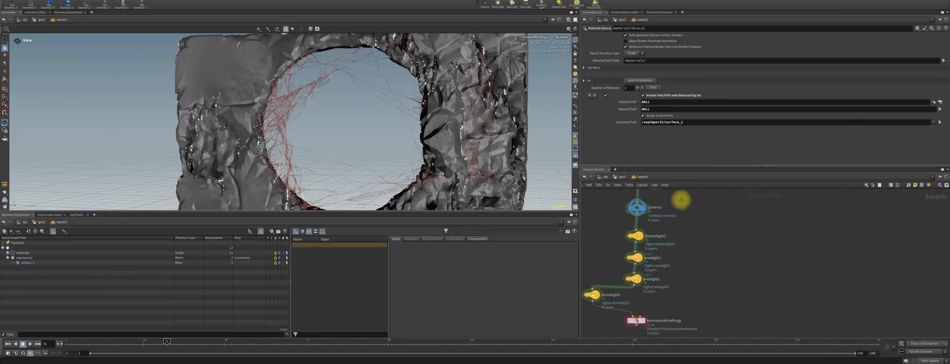
{"action": "left_click", "coordinate": [631, 221]}
{"action": "left_click_drag", "start_coordinate": [443, 141], "coordinate": [283, 172]}
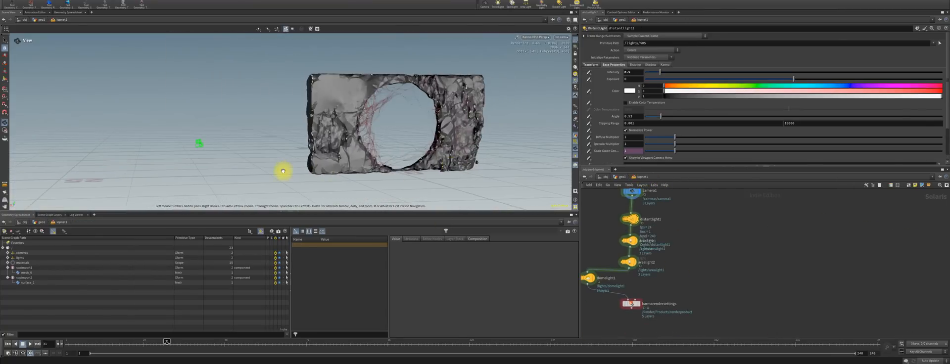
{"action": "left_click_drag", "start_coordinate": [340, 149], "coordinate": [365, 138]}
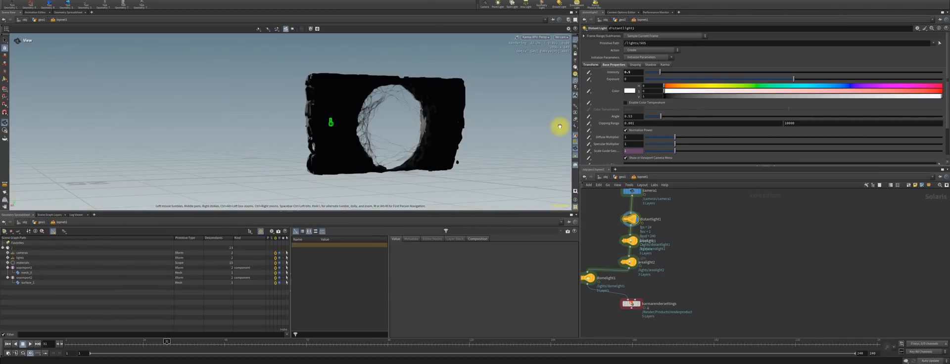
{"action": "left_click_drag", "start_coordinate": [335, 142], "coordinate": [381, 130]}
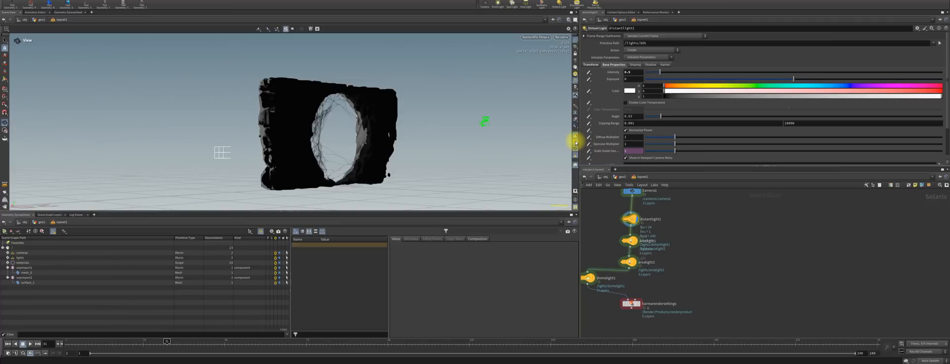
Bypass distantlight1 and set domelight1's intensity to 0.2
{"action": "left_click", "coordinate": [624, 219]}
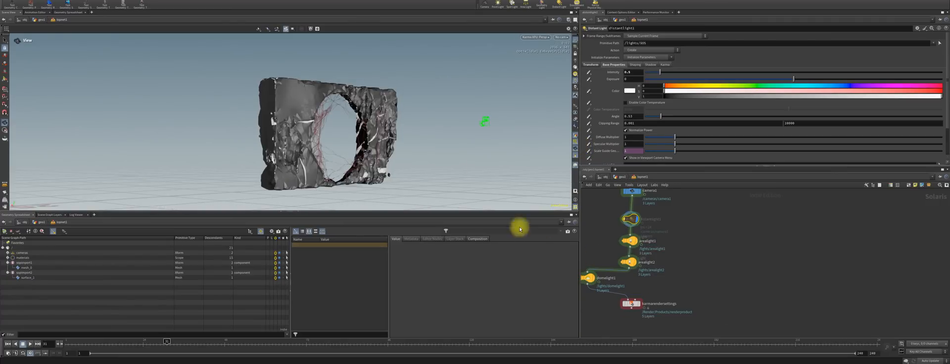
{"action": "left_click_drag", "start_coordinate": [388, 176], "coordinate": [436, 163]}
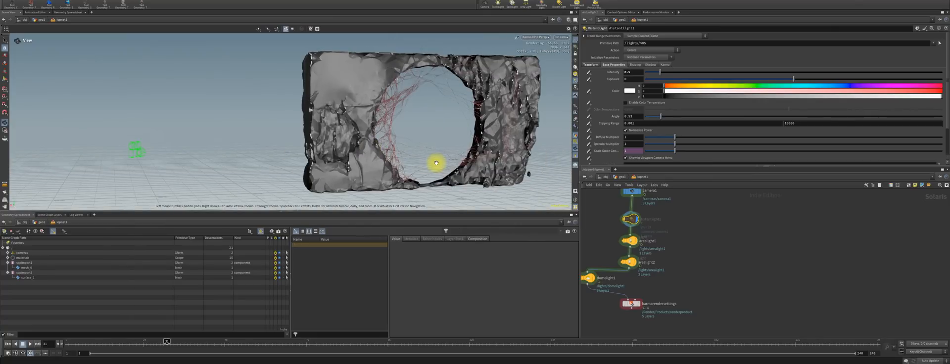
{"action": "left_click", "coordinate": [631, 241]}
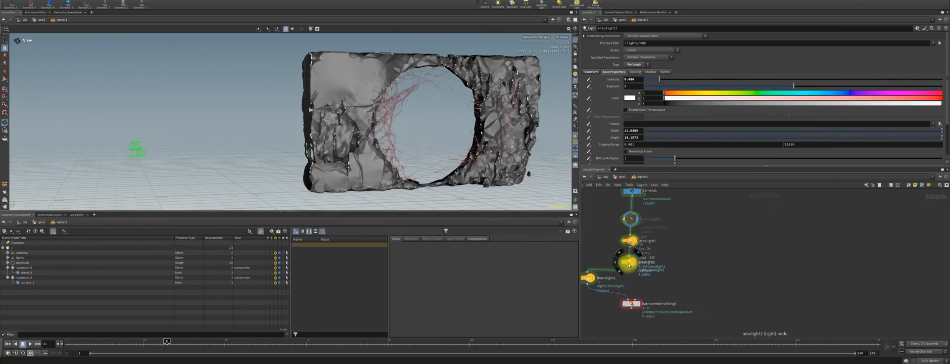
{"action": "left_click_drag", "start_coordinate": [588, 278], "coordinate": [638, 276]}
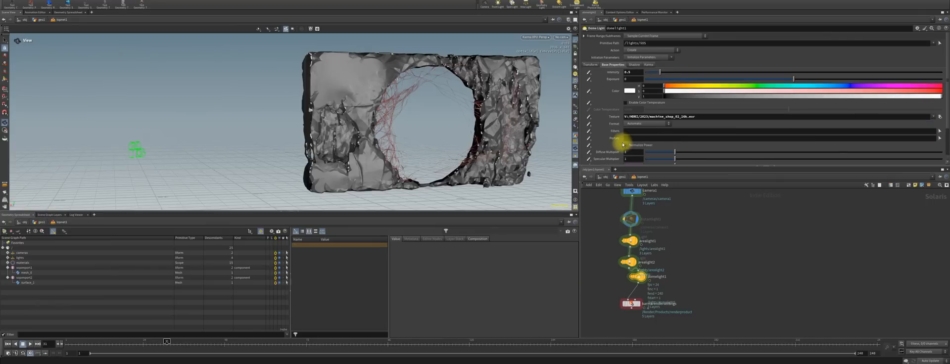
{"action": "left_click", "coordinate": [628, 73]}
{"action": "key", "text": "Return"}
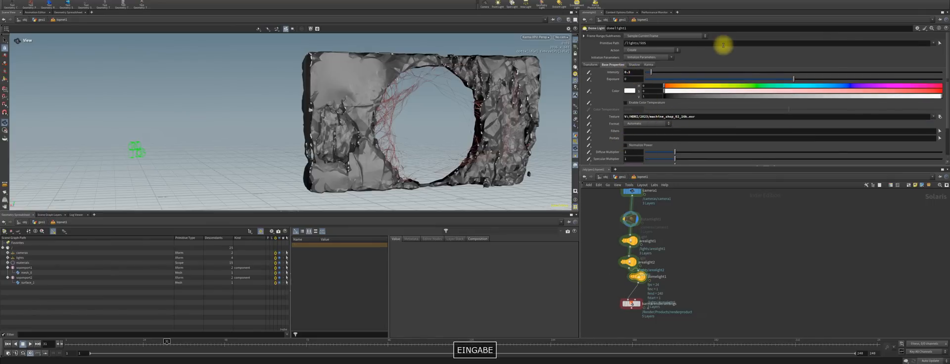
Toggle Pause Render for the viewport's Karma render and inspect the rendered wall and strands from different angles
{"action": "left_click", "coordinate": [539, 37]}
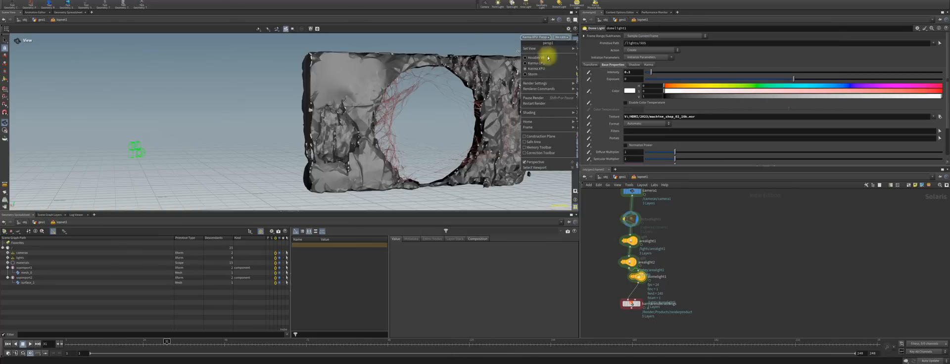
{"action": "left_click", "coordinate": [544, 98]}
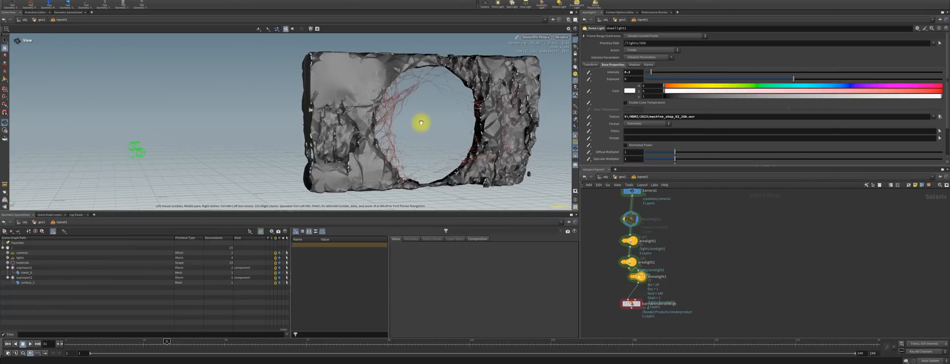
{"action": "right_click_drag", "start_coordinate": [404, 127], "coordinate": [418, 89]}
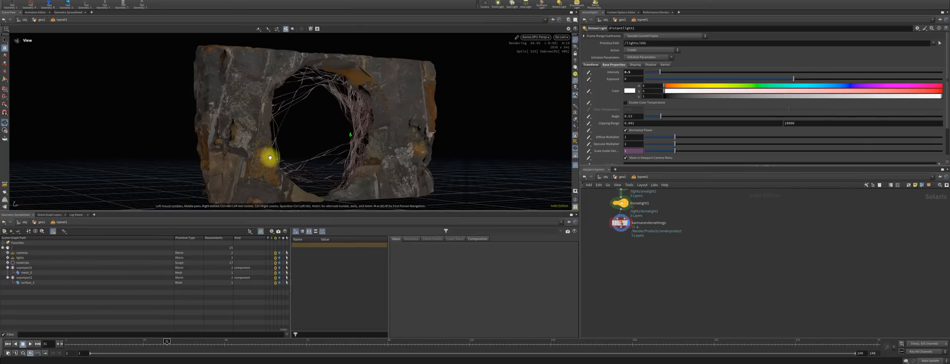
{"action": "left_click_drag", "start_coordinate": [269, 155], "coordinate": [358, 118]}
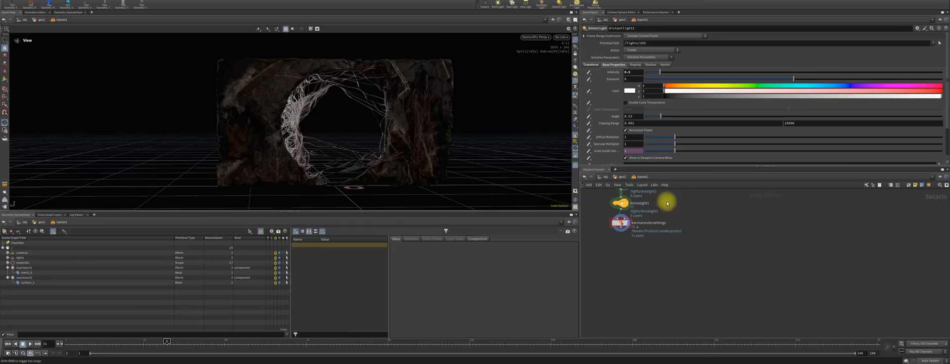
Return to the geo1 network and display box1 at the start of the placeholder mesh setup
{"action": "left_click", "coordinate": [624, 177]}
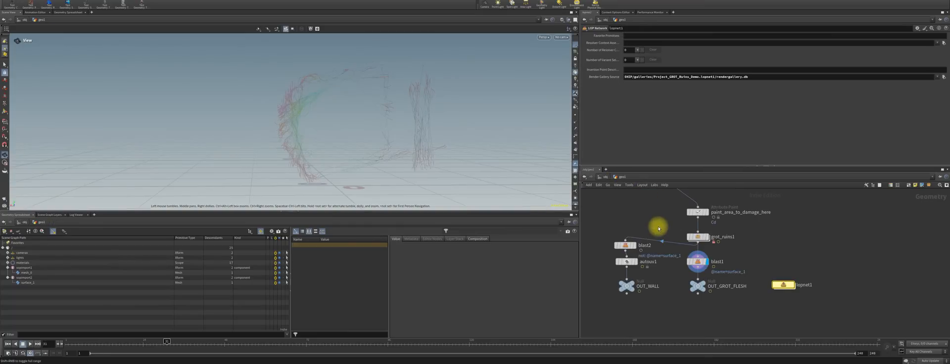
{"action": "middle_click_drag", "start_coordinate": [656, 230], "coordinate": [690, 292]}
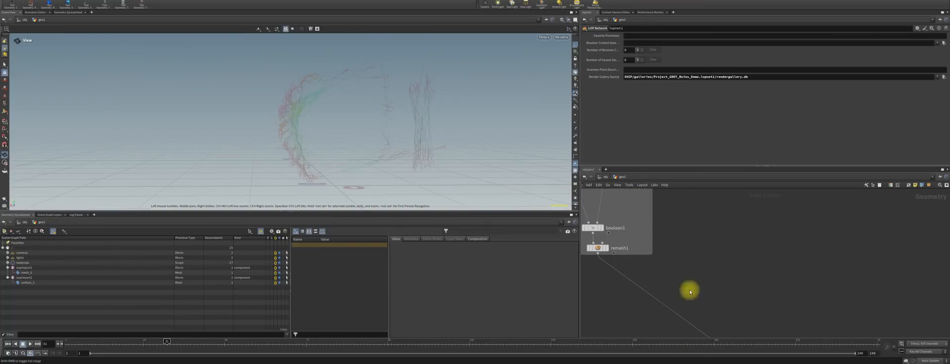
{"action": "middle_click_drag", "start_coordinate": [683, 234], "coordinate": [738, 337]}
{"action": "middle_click_drag", "start_coordinate": [664, 269], "coordinate": [748, 332]}
{"action": "left_click", "coordinate": [608, 205]}
{"action": "left_click", "coordinate": [600, 205]}
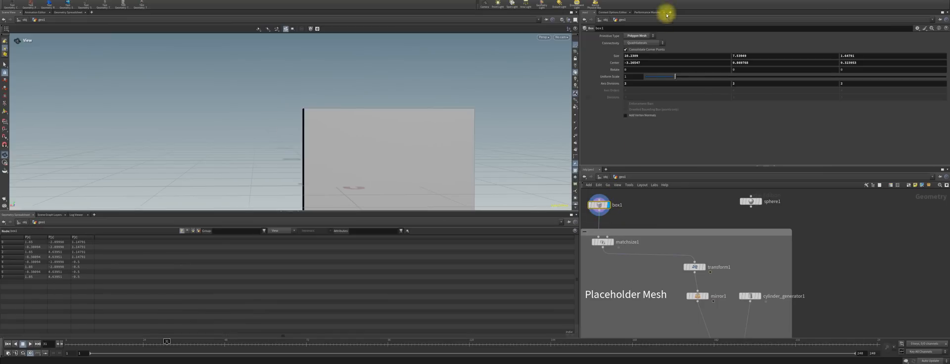
{"action": "left_click_drag", "start_coordinate": [297, 112], "coordinate": [322, 66]}
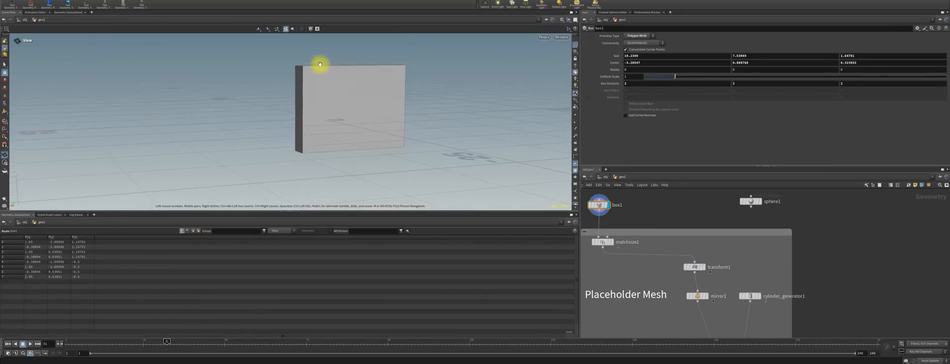
{"action": "middle_click_drag", "start_coordinate": [299, 116], "coordinate": [302, 147]}
Stretch box1 both upward and downward with its viewport handles to a height of about 37.8
{"action": "left_click", "coordinate": [6, 115]}
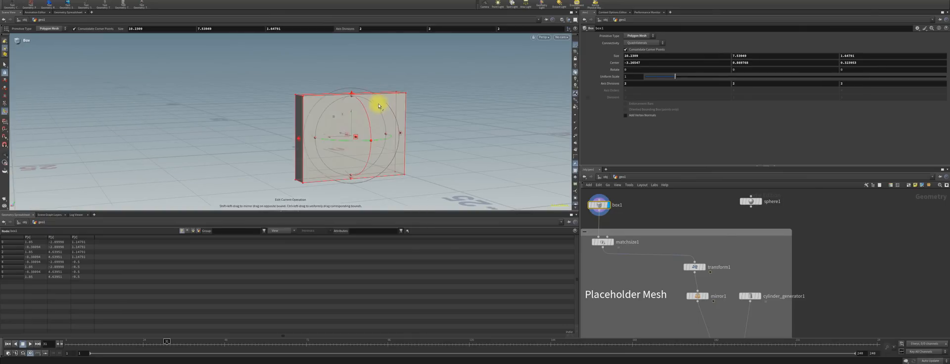
{"action": "left_click_drag", "start_coordinate": [356, 93], "coordinate": [353, 7]}
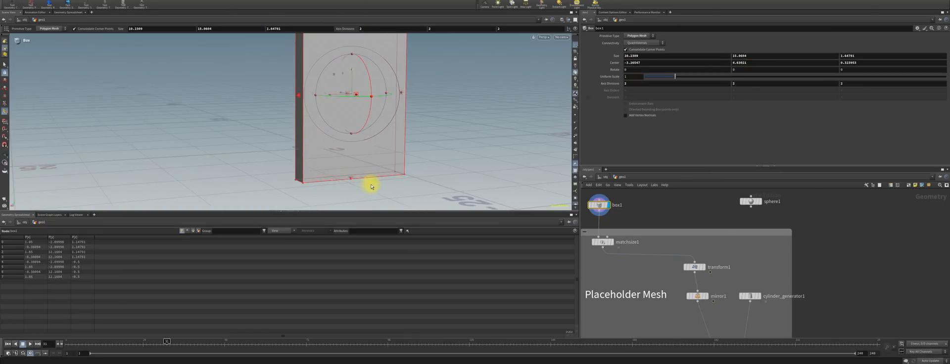
{"action": "left_click_drag", "start_coordinate": [351, 181], "coordinate": [346, 208]}
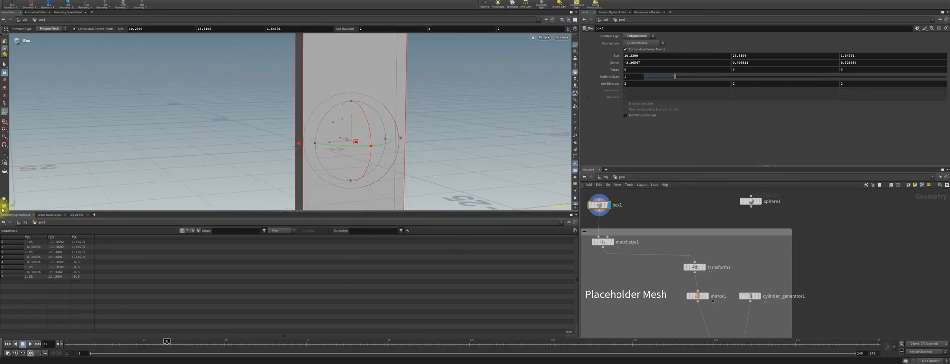
{"action": "left_click", "coordinate": [4, 156]}
{"action": "right_click_drag", "start_coordinate": [349, 91], "coordinate": [340, 142]}
{"action": "middle_click_drag", "start_coordinate": [340, 142], "coordinate": [339, 146]}
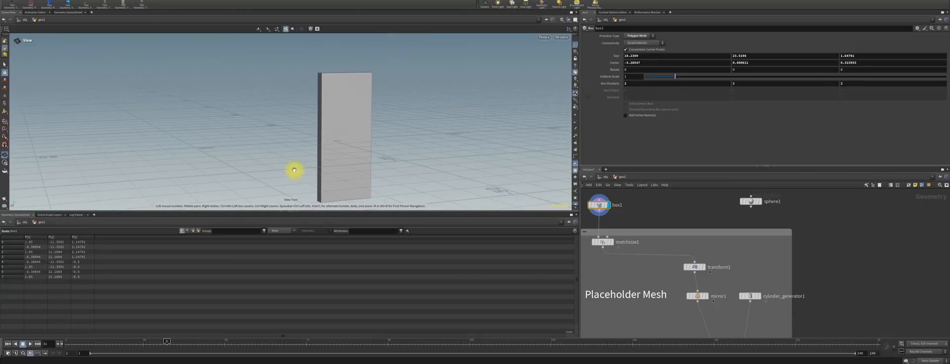
{"action": "left_click", "coordinate": [5, 112]}
{"action": "left_click_drag", "start_coordinate": [341, 69], "coordinate": [343, 34]}
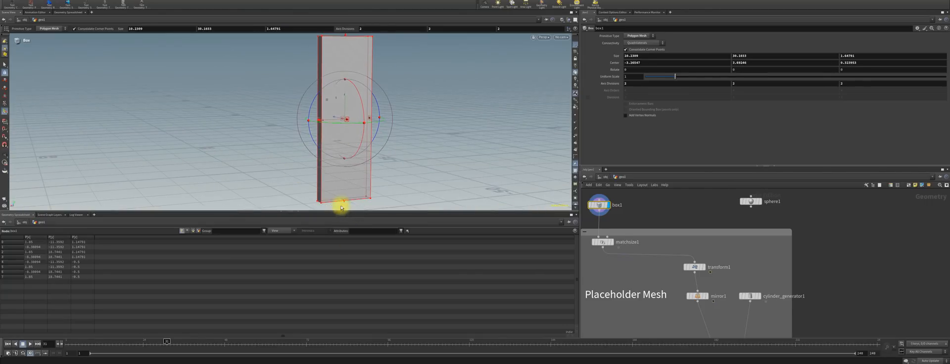
{"action": "left_click_drag", "start_coordinate": [344, 204], "coordinate": [346, 247]}
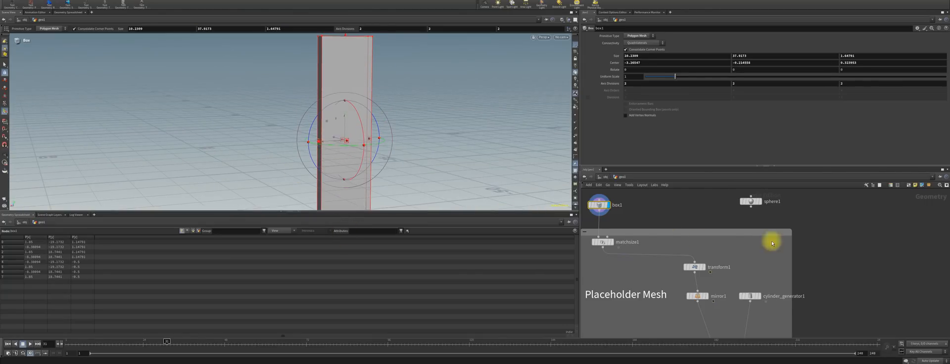
Display mirror1 and examine the mirrored tall wall from the front
{"action": "left_click", "coordinate": [706, 296]}
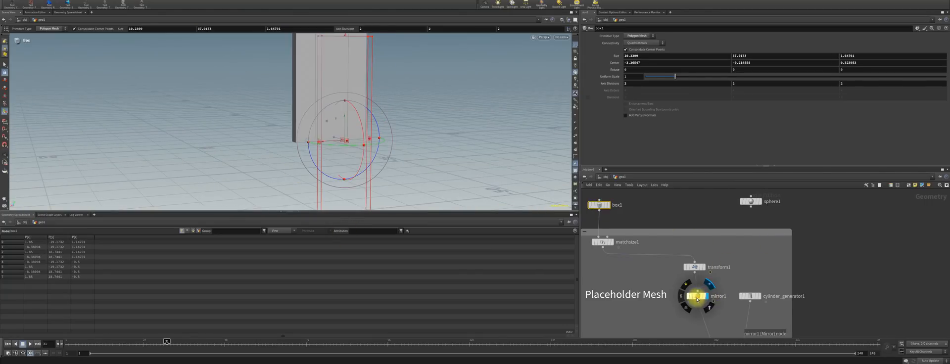
{"action": "left_click", "coordinate": [4, 160]}
{"action": "left_click_drag", "start_coordinate": [477, 101], "coordinate": [401, 139]}
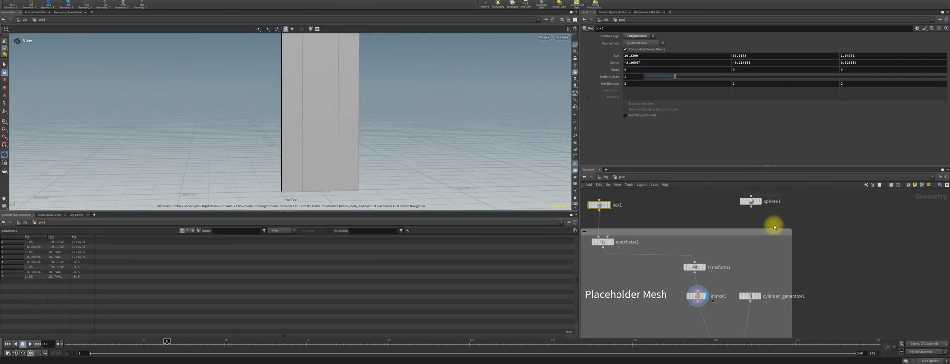
Display cylinder_generator1 and reduce its number of sides to 5
{"action": "left_click", "coordinate": [750, 296]}
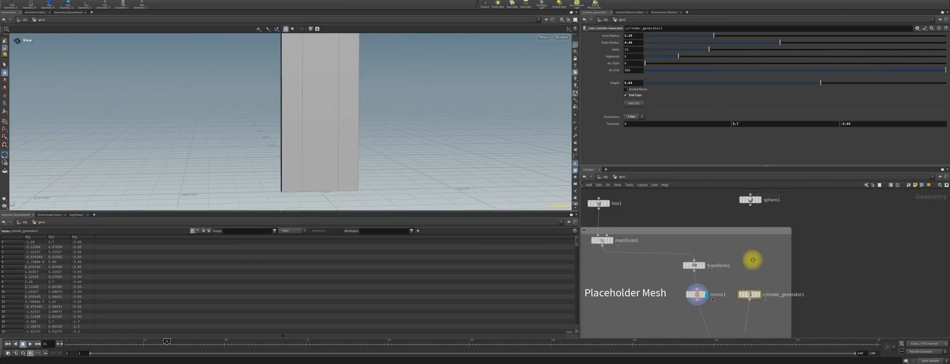
{"action": "middle_click_drag", "start_coordinate": [753, 260], "coordinate": [722, 184]}
{"action": "left_click", "coordinate": [726, 219]}
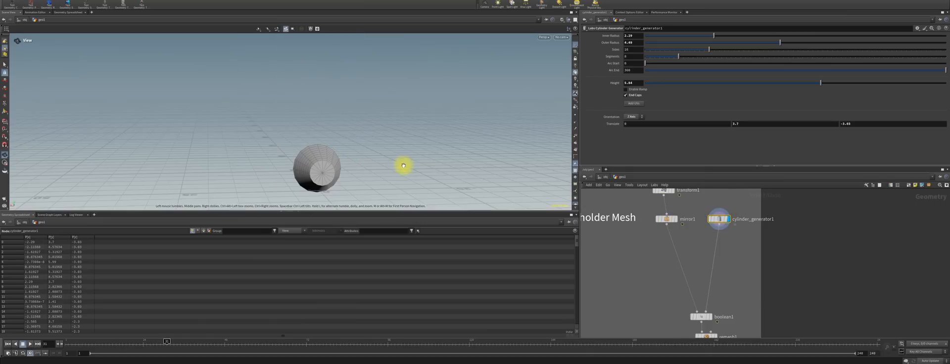
{"action": "left_click_drag", "start_coordinate": [403, 165], "coordinate": [356, 81]}
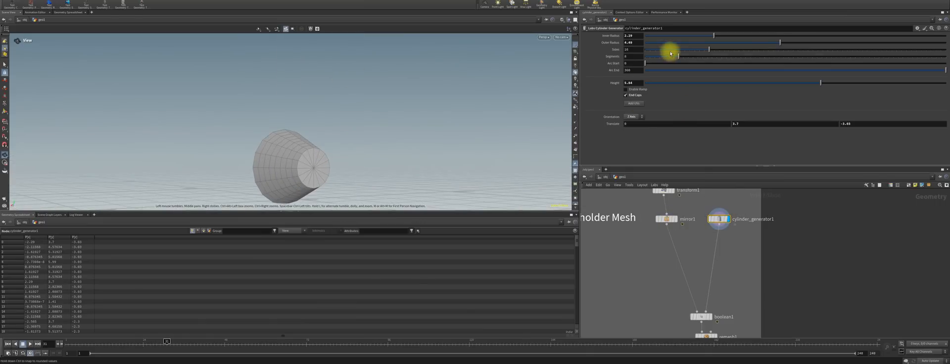
{"action": "mouse_move", "coordinate": [671, 54]}
{"action": "left_mouse_down"}
{"action": "mouse_move", "coordinate": [781, 51]}
{"action": "mouse_move", "coordinate": [698, 46]}
{"action": "mouse_move", "coordinate": [657, 57]}
{"action": "left_mouse_up"}
Display boolean1 and inspect the pentagonal opening cut through the wall
{"action": "middle_click_drag", "start_coordinate": [766, 278], "coordinate": [728, 205]}
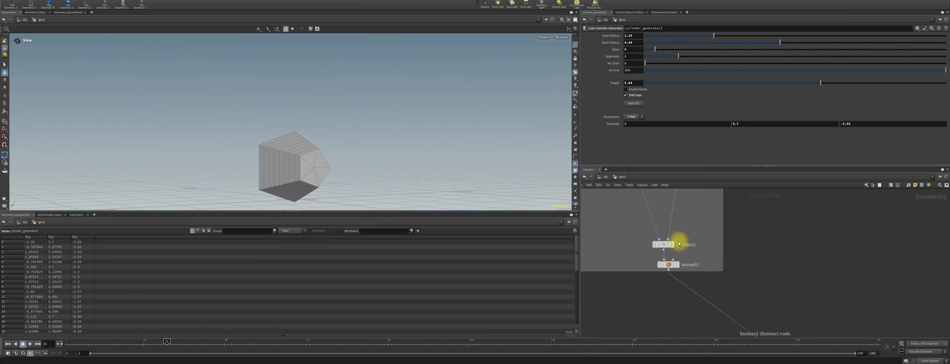
{"action": "left_click", "coordinate": [680, 244]}
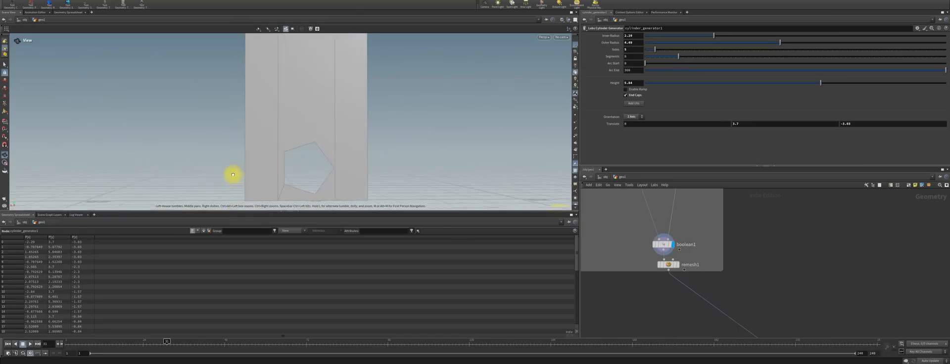
{"action": "left_click_drag", "start_coordinate": [234, 174], "coordinate": [269, 171]}
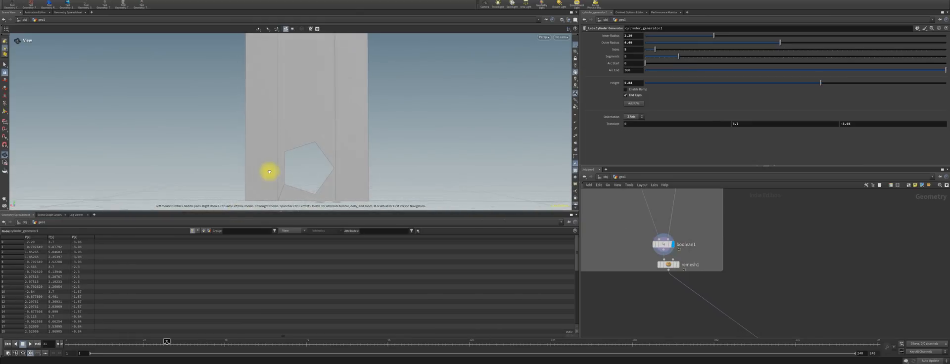
Increase cylinder_generator1's outer radius to 10 to enlarge the wall opening
{"action": "mouse_move", "coordinate": [665, 245]}
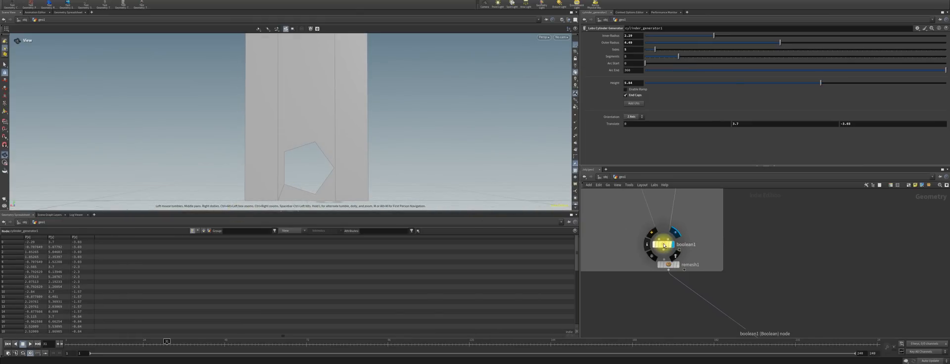
{"action": "scroll", "coordinate": [687, 272], "scroll_direction": "up", "scroll_amount": 5}
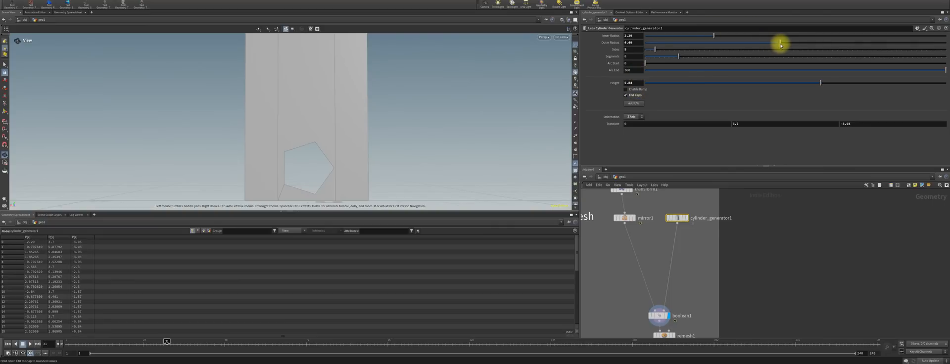
{"action": "left_click_drag", "start_coordinate": [781, 44], "coordinate": [946, 43]}
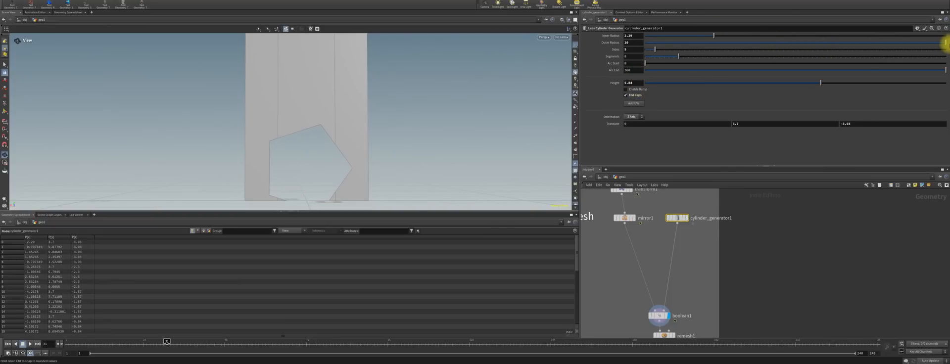
Increase cylinder_generator1's inner radius to about 2.8
{"action": "mouse_move", "coordinate": [714, 38]}
{"action": "left_mouse_down"}
{"action": "mouse_move", "coordinate": [762, 31]}
{"action": "mouse_move", "coordinate": [729, 35]}
{"action": "left_mouse_up"}
{"action": "left_click_drag", "start_coordinate": [328, 163], "coordinate": [407, 153]}
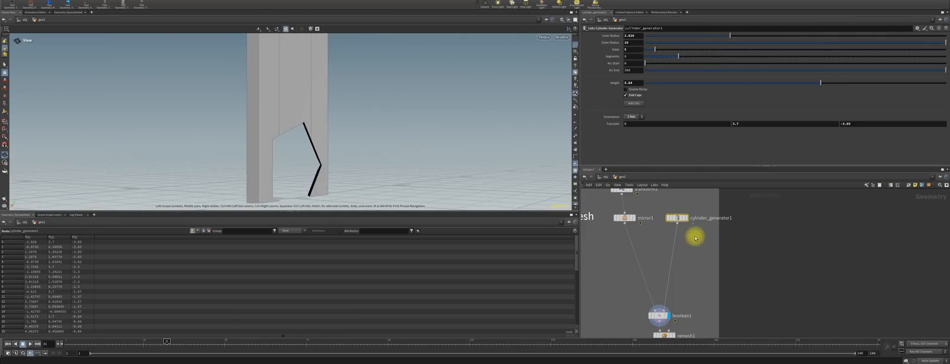
Thicken the wall by enlarging box1's depth along Z to about 3.6
{"action": "middle_click_drag", "start_coordinate": [693, 236], "coordinate": [750, 248]}
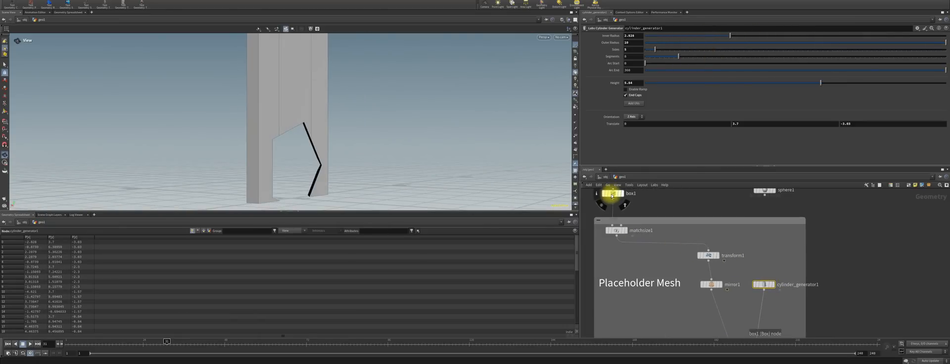
{"action": "left_click", "coordinate": [613, 193]}
{"action": "left_click", "coordinate": [9, 111]}
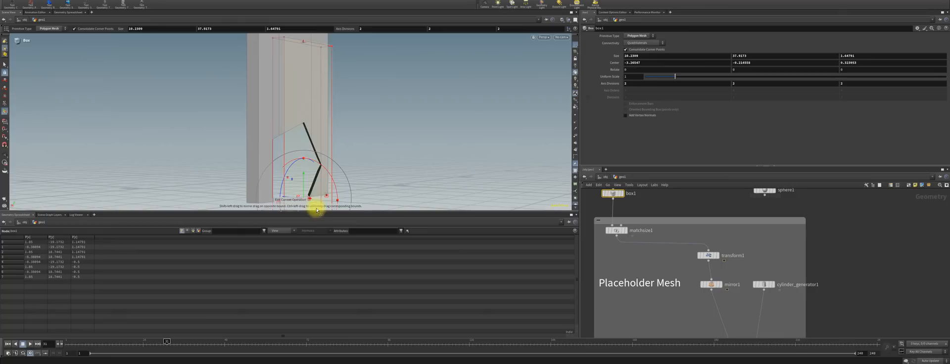
{"action": "left_click_drag", "start_coordinate": [322, 186], "coordinate": [287, 152], "text": "alt"}
{"action": "left_click_drag", "start_coordinate": [303, 185], "coordinate": [322, 187]}
{"action": "left_click_drag", "start_coordinate": [322, 187], "coordinate": [271, 152], "text": "alt"}
{"action": "key", "text": "Return"}
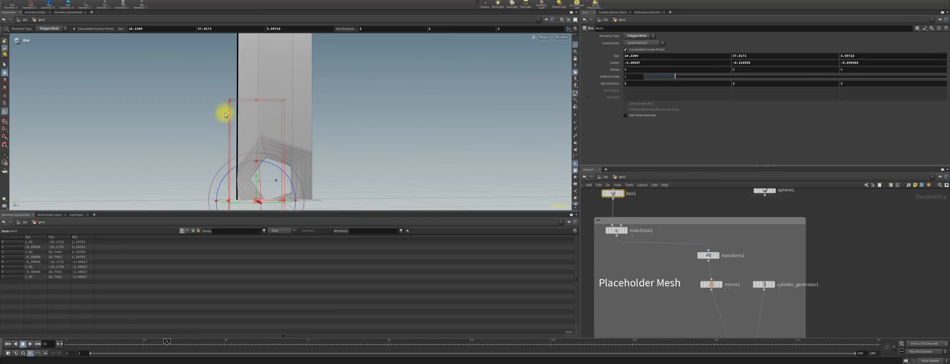
{"action": "key", "text": "Escape"}
{"action": "left_click_drag", "start_coordinate": [297, 159], "coordinate": [642, 246], "text": "alt"}
{"action": "key", "text": "Return"}
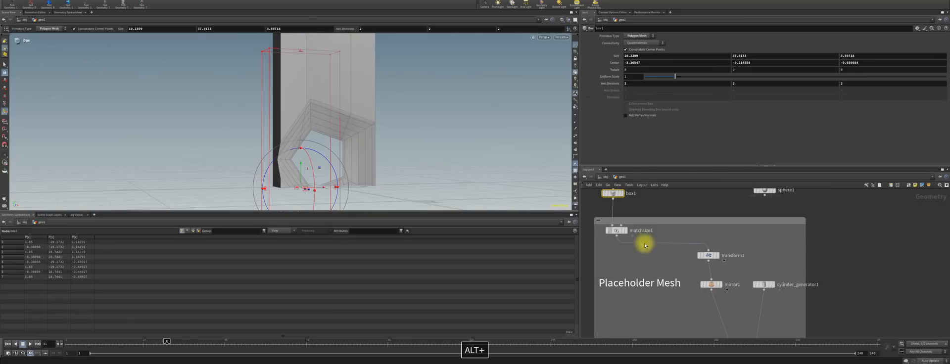
Display remesh1 to show the remeshed wall with its thicker pentagonal opening
{"action": "scroll", "coordinate": [643, 246], "scroll_direction": "down", "scroll_amount": 5}
{"action": "scroll", "coordinate": [692, 302], "scroll_direction": "down", "scroll_amount": 3}
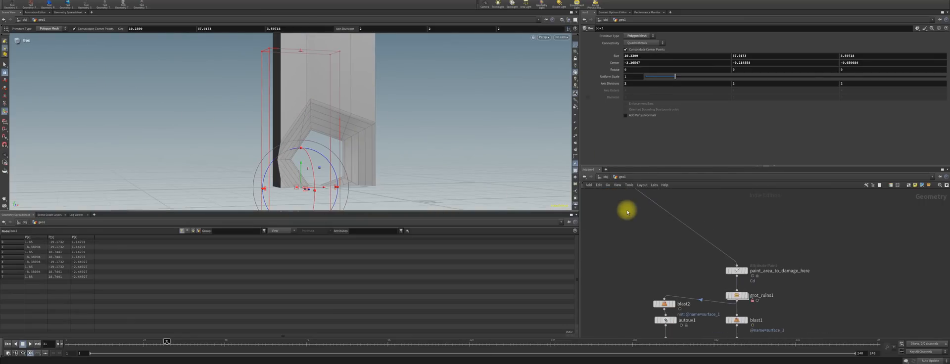
{"action": "scroll", "coordinate": [651, 259], "scroll_direction": "up", "scroll_amount": 1}
{"action": "scroll", "coordinate": [639, 237], "scroll_direction": "down", "scroll_amount": 1}
{"action": "left_click", "coordinate": [616, 207]}
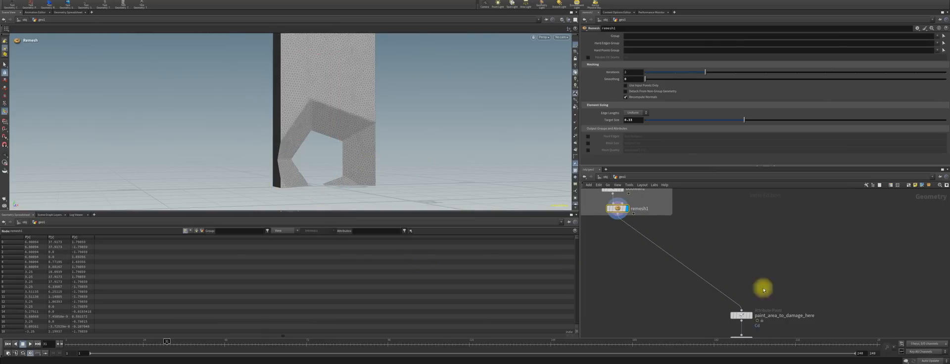
Display paint_area_to_damage_here and examine the existing damage paint around the wall opening
{"action": "middle_click_drag", "start_coordinate": [764, 290], "coordinate": [685, 259]}
{"action": "left_click", "coordinate": [661, 279]}
{"action": "key", "text": "Return"}
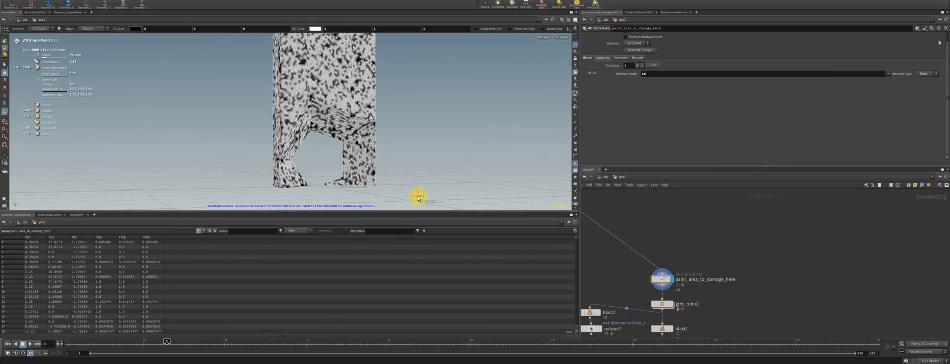
{"action": "left_click_drag", "start_coordinate": [234, 150], "coordinate": [317, 146], "text": "alt"}
{"action": "right_click_drag", "start_coordinate": [317, 147], "coordinate": [325, 35], "text": "alt"}
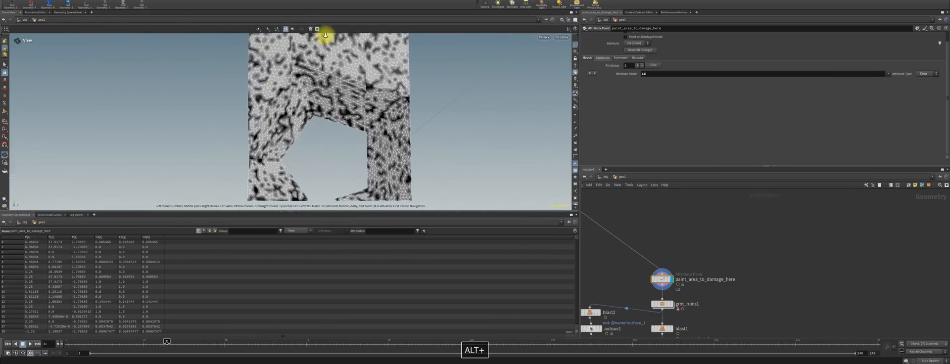
{"action": "mouse_move", "coordinate": [325, 36]}
{"action": "left_mouse_down", "text": "alt"}
{"action": "mouse_move", "coordinate": [297, 113]}
{"action": "mouse_move", "coordinate": [312, 152]}
{"action": "mouse_move", "coordinate": [297, 166]}
{"action": "left_mouse_up", "text": "alt"}
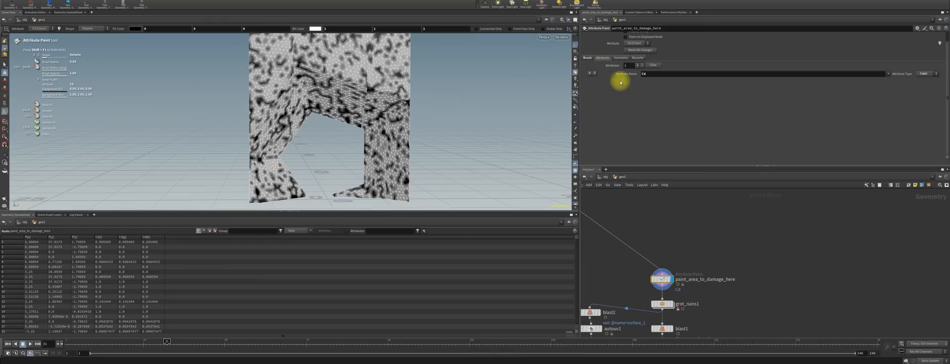
Reset all changes on paint_area_to_damage_here to clear the existing damage paint
{"action": "left_click", "coordinate": [587, 58]}
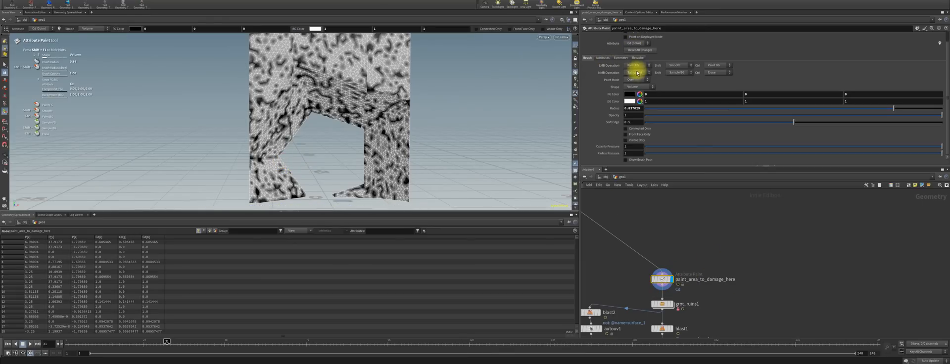
{"action": "left_click", "coordinate": [608, 59]}
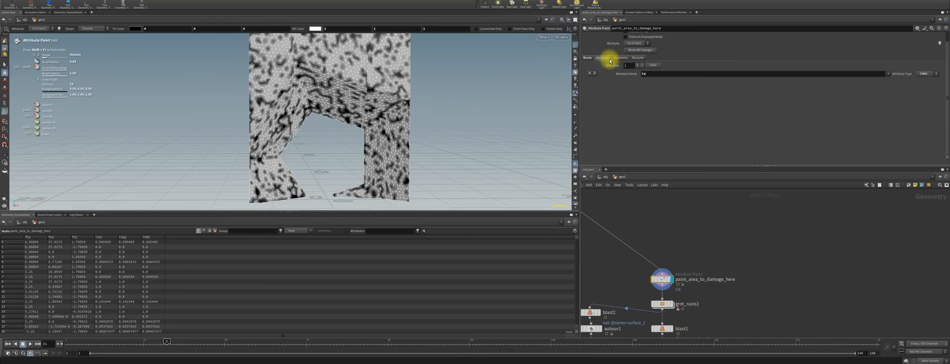
{"action": "left_click", "coordinate": [623, 59]}
{"action": "left_click", "coordinate": [589, 58]}
{"action": "left_click", "coordinate": [627, 51]}
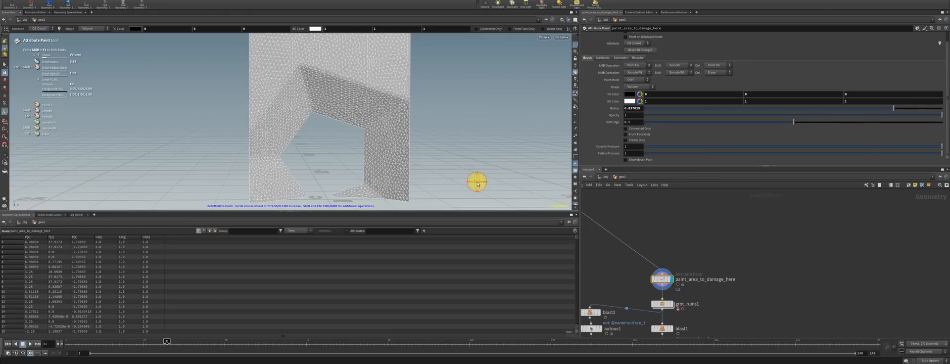
Paint black damage strokes around the pentagonal opening and across the front face up to the wall's top
{"action": "left_click_drag", "start_coordinate": [305, 197], "coordinate": [289, 177]}
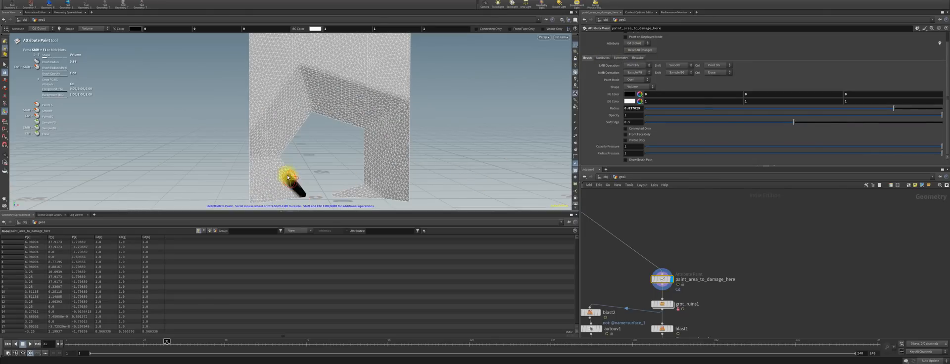
{"action": "mouse_move", "coordinate": [280, 151]}
{"action": "left_mouse_down"}
{"action": "mouse_move", "coordinate": [314, 111]}
{"action": "mouse_move", "coordinate": [364, 136]}
{"action": "mouse_move", "coordinate": [369, 203]}
{"action": "mouse_move", "coordinate": [358, 93]}
{"action": "mouse_move", "coordinate": [357, 155]}
{"action": "left_mouse_up"}
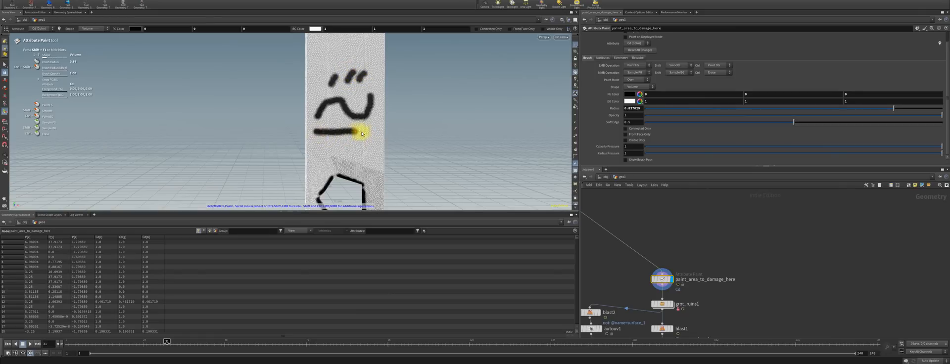
{"action": "middle_click_drag", "start_coordinate": [363, 79], "coordinate": [368, 151], "text": "alt"}
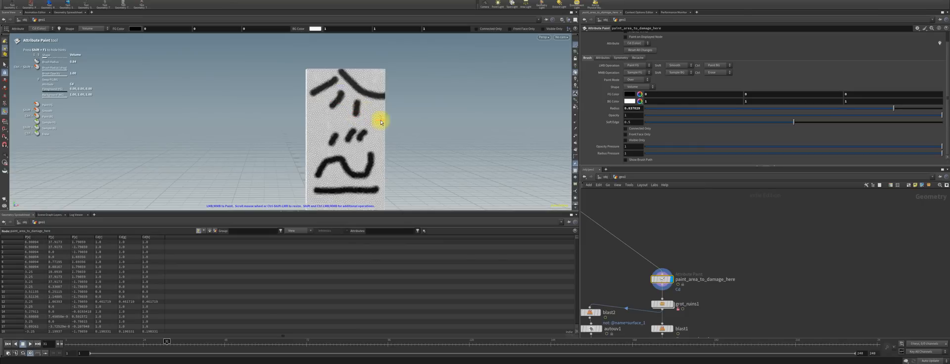
{"action": "middle_click_drag", "start_coordinate": [391, 105], "coordinate": [425, 94], "text": "alt"}
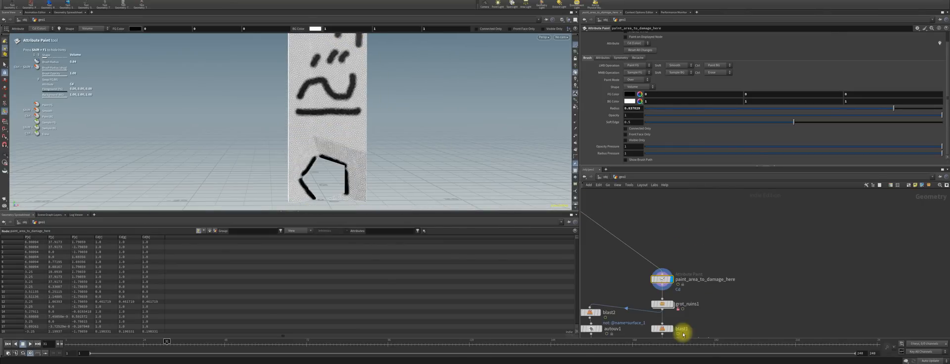
Display grot_ruins1 and examine the damage along the painted curve and horizontal stroke mid-wall
{"action": "middle_click_drag", "start_coordinate": [690, 309], "coordinate": [696, 225]}
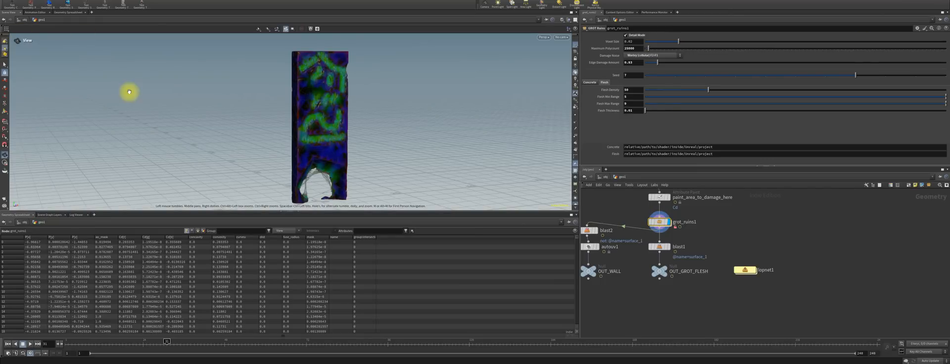
{"action": "mouse_move", "coordinate": [340, 121]}
{"action": "left_mouse_down", "text": "alt"}
{"action": "mouse_move", "coordinate": [301, 121]}
{"action": "mouse_move", "coordinate": [329, 124]}
{"action": "left_mouse_up", "text": "alt"}
{"action": "right_click_drag", "start_coordinate": [330, 123], "coordinate": [333, 141], "text": "alt"}
{"action": "middle_click_drag", "start_coordinate": [319, 115], "coordinate": [359, 145], "text": "alt"}
{"action": "right_click_drag", "start_coordinate": [391, 161], "coordinate": [393, 180], "text": "alt"}
{"action": "left_click_drag", "start_coordinate": [357, 73], "coordinate": [412, 110], "text": "alt"}
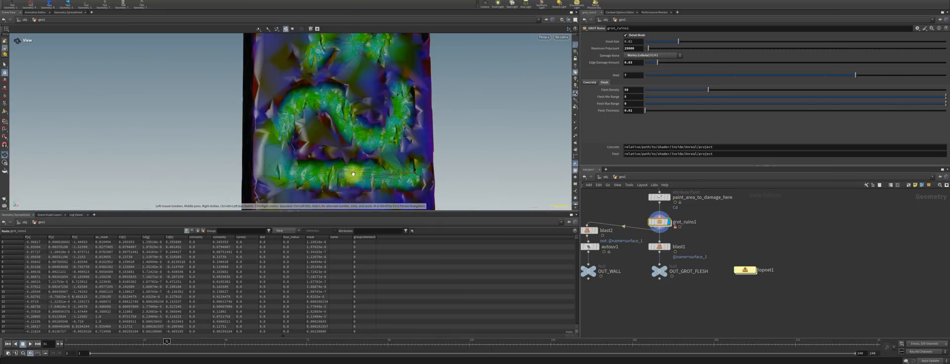
{"action": "left_click_drag", "start_coordinate": [461, 154], "coordinate": [396, 134], "text": "alt"}
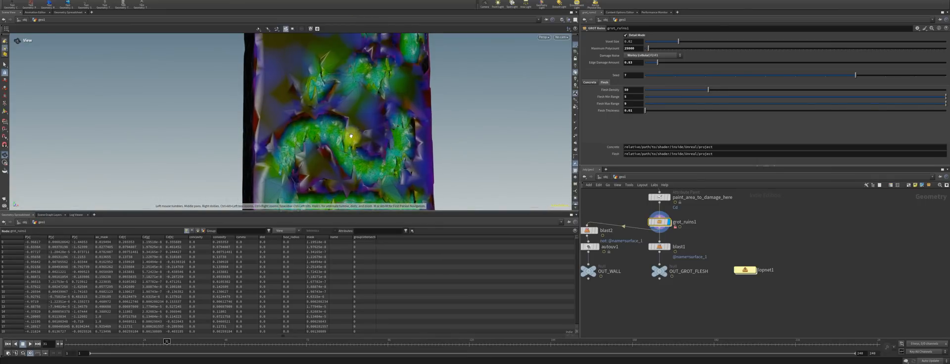
{"action": "scroll", "coordinate": [346, 145], "scroll_direction": "up", "scroll_amount": 5}
{"action": "left_click_drag", "start_coordinate": [346, 145], "coordinate": [288, 141], "text": "alt"}
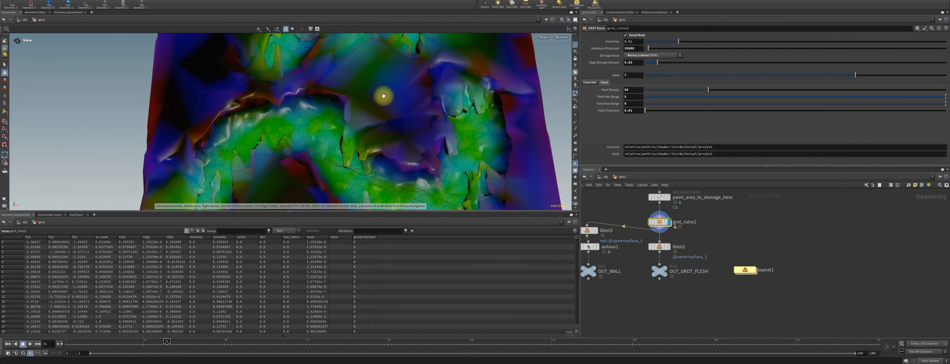
Examine the grot_ruins1 damage along the strokes at the wall's top and down its front face
{"action": "scroll", "coordinate": [384, 96], "scroll_direction": "down", "scroll_amount": 4}
{"action": "middle_click_drag", "start_coordinate": [364, 133], "coordinate": [369, 210], "text": "alt"}
{"action": "scroll", "coordinate": [378, 156], "scroll_direction": "down", "scroll_amount": 4}
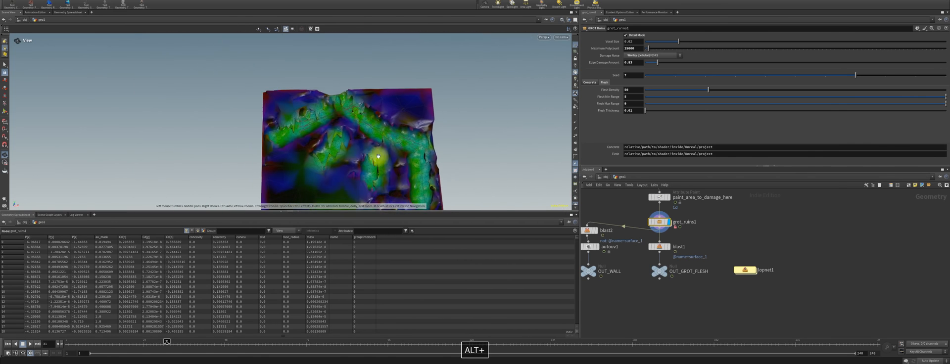
{"action": "scroll", "coordinate": [379, 156], "scroll_direction": "down", "scroll_amount": 3}
{"action": "middle_click_drag", "start_coordinate": [379, 156], "coordinate": [360, 91], "text": "alt"}
{"action": "left_click_drag", "start_coordinate": [361, 91], "coordinate": [366, 64], "text": "alt"}
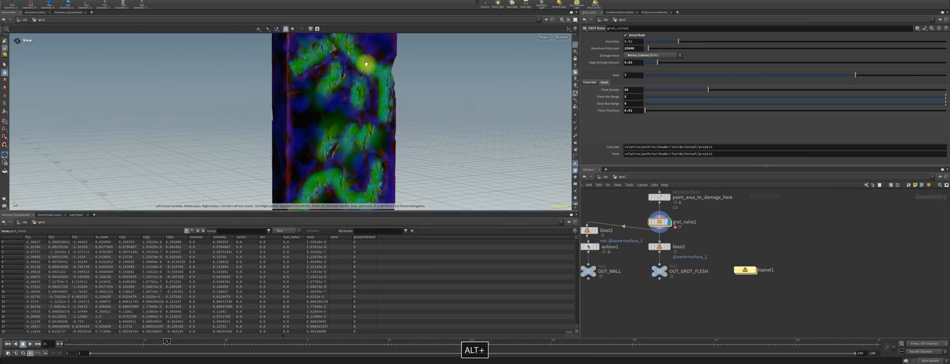
{"action": "scroll", "coordinate": [364, 74], "scroll_direction": "down", "scroll_amount": 4}
{"action": "middle_click_drag", "start_coordinate": [363, 161], "coordinate": [358, 76], "text": "alt"}
Examine the flesh strands stretched across the broken opening at the wall's base
{"action": "middle_click_drag", "start_coordinate": [360, 174], "coordinate": [359, 137], "text": "alt"}
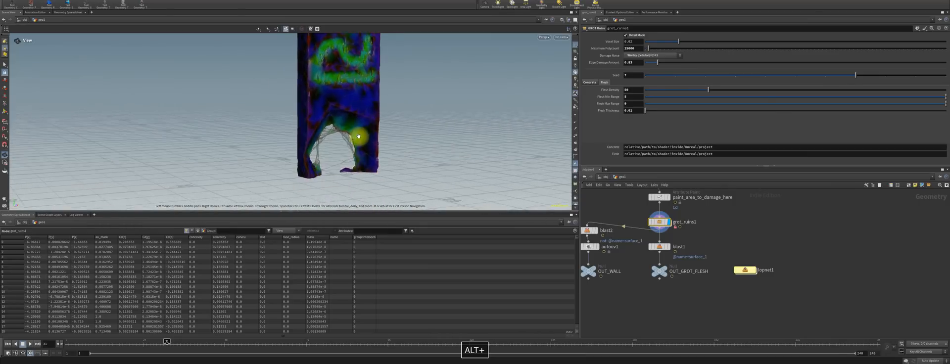
{"action": "scroll", "coordinate": [358, 136], "scroll_direction": "up", "scroll_amount": 4}
{"action": "left_click_drag", "start_coordinate": [359, 136], "coordinate": [355, 117], "text": "alt"}
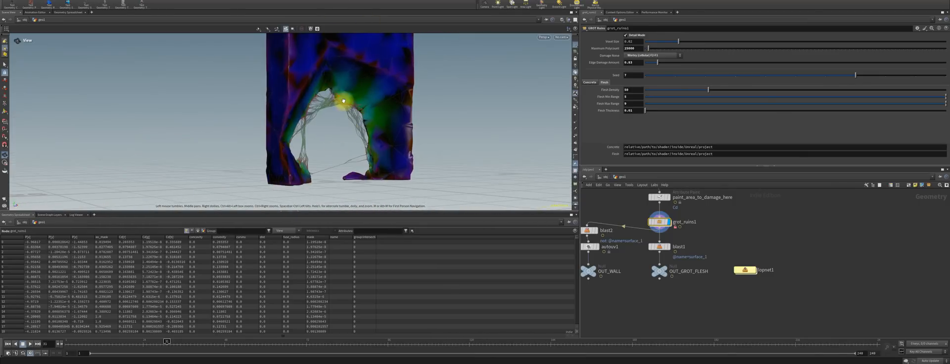
{"action": "scroll", "coordinate": [351, 141], "scroll_direction": "up", "scroll_amount": 4}
{"action": "left_click_drag", "start_coordinate": [358, 149], "coordinate": [324, 105], "text": "alt"}
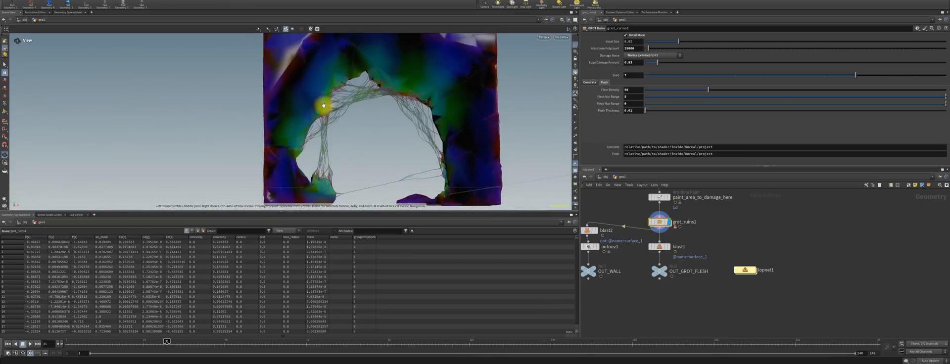
{"action": "scroll", "coordinate": [330, 105], "scroll_direction": "down", "scroll_amount": 3}
{"action": "scroll", "coordinate": [352, 108], "scroll_direction": "down", "scroll_amount": 3}
Examine the overall shape of the damaged wall from several angles and distances
{"action": "middle_click_drag", "start_coordinate": [384, 144], "coordinate": [387, 197], "text": "alt"}
{"action": "left_click_drag", "start_coordinate": [372, 113], "coordinate": [390, 123], "text": "alt"}
{"action": "right_click_drag", "start_coordinate": [391, 124], "coordinate": [387, 190], "text": "alt"}
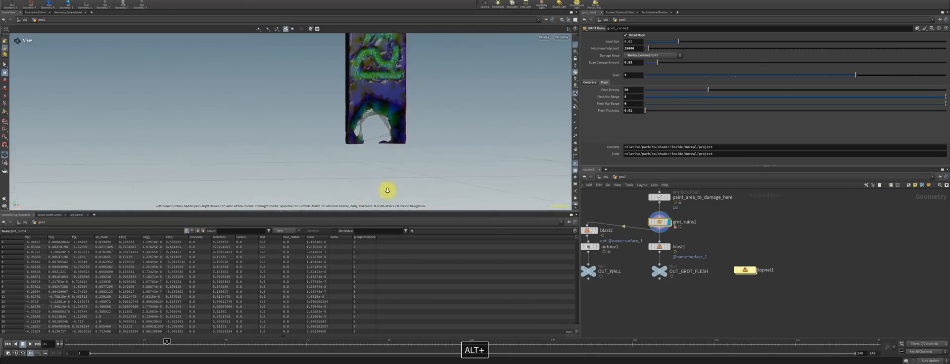
{"action": "middle_click_drag", "start_coordinate": [385, 94], "coordinate": [376, 153], "text": "alt"}
{"action": "left_click_drag", "start_coordinate": [376, 153], "coordinate": [346, 183], "text": "alt"}
{"action": "middle_click_drag", "start_coordinate": [342, 157], "coordinate": [335, 126], "text": "alt"}
{"action": "right_click_drag", "start_coordinate": [335, 126], "coordinate": [340, 196], "text": "alt"}
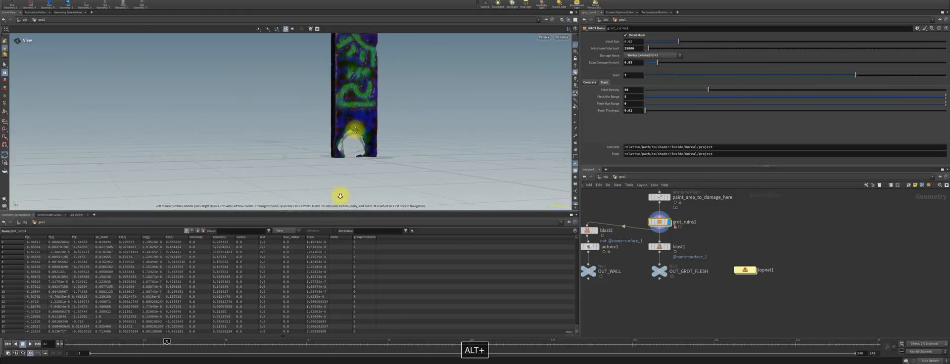
{"action": "left_click_drag", "start_coordinate": [340, 196], "coordinate": [357, 164], "text": "alt"}
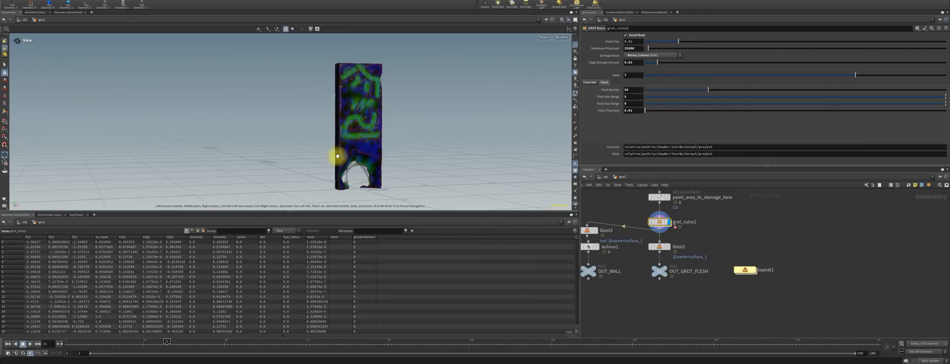
{"action": "right_click_drag", "start_coordinate": [356, 157], "coordinate": [365, 127], "text": "alt"}
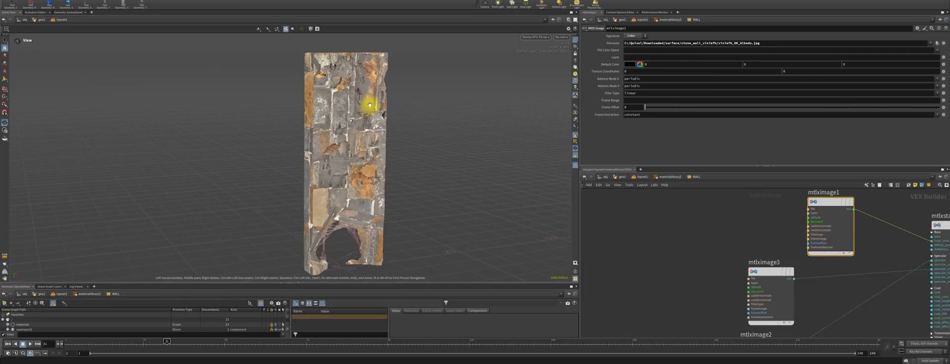
Examine the stone-textured wall in the Solaris view, from its middle up to the broken top edge
{"action": "right_click_drag", "start_coordinate": [361, 132], "coordinate": [364, 169], "text": "alt"}
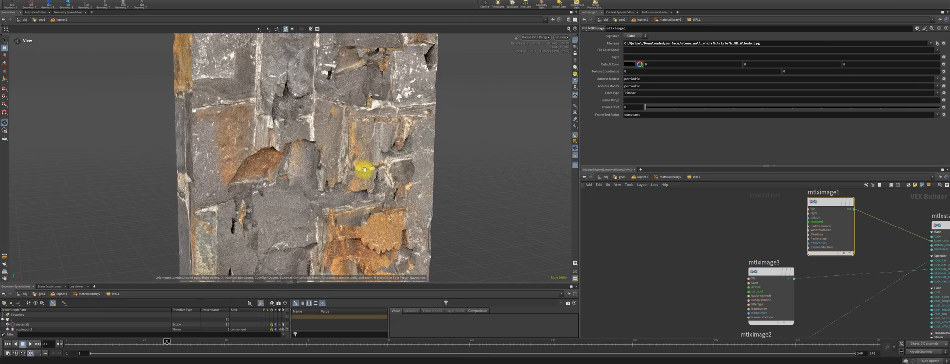
{"action": "left_click_drag", "start_coordinate": [365, 169], "coordinate": [373, 187], "text": "alt"}
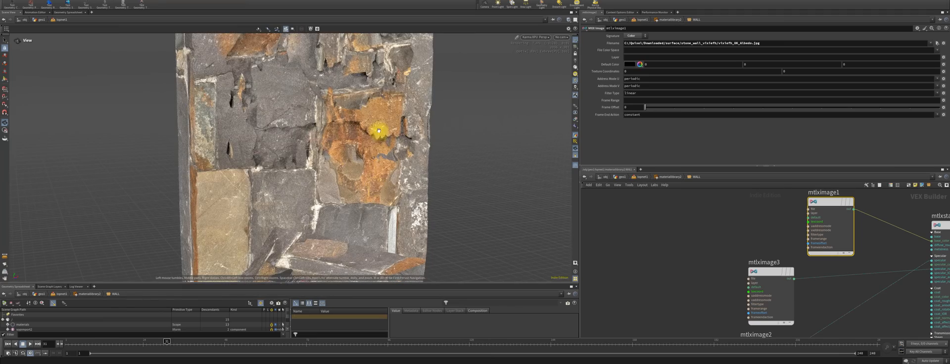
{"action": "right_click_drag", "start_coordinate": [374, 89], "coordinate": [389, 184], "text": "alt"}
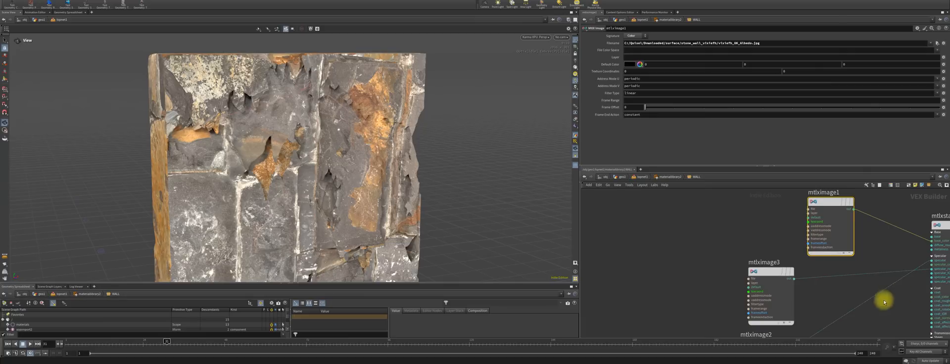
Return to the geo1 network and set grot_ruins1's flesh thickness to 0.1
{"action": "left_click", "coordinate": [624, 177]}
{"action": "left_click", "coordinate": [663, 222]}
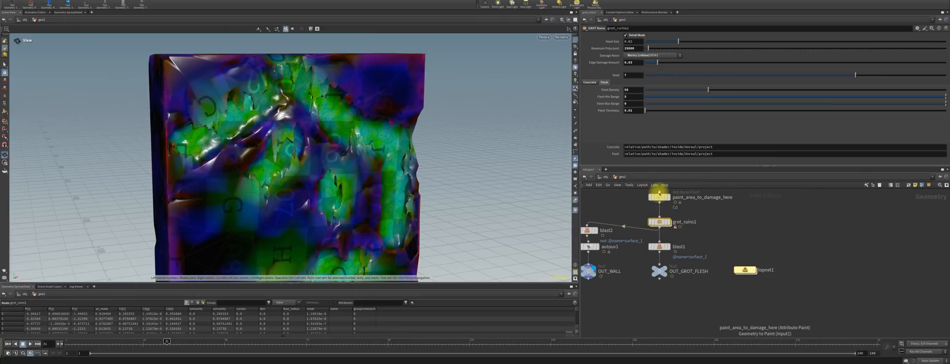
{"action": "key", "text": "Return"}
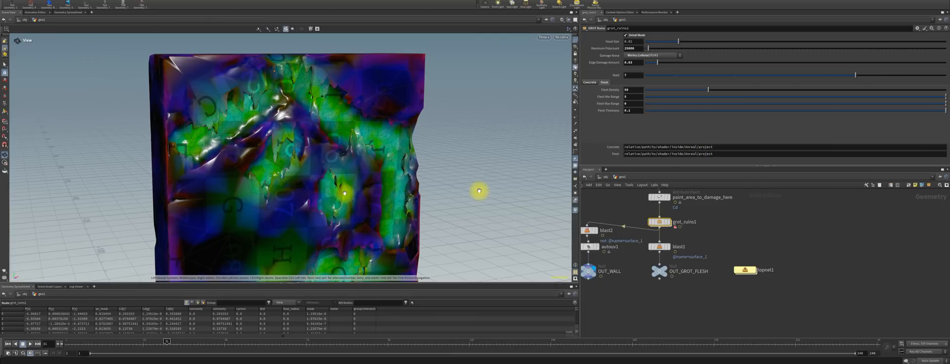
Examine the damaged wall in the geo1 network, from its painted surface down to the broken opening at its base
{"action": "middle_click_drag", "start_coordinate": [379, 232], "coordinate": [377, 21]}
{"action": "middle_click_drag", "start_coordinate": [360, 203], "coordinate": [357, 123]}
{"action": "middle_click_drag", "start_coordinate": [358, 183], "coordinate": [352, 70]}
{"action": "middle_click_drag", "start_coordinate": [349, 107], "coordinate": [345, 52]}
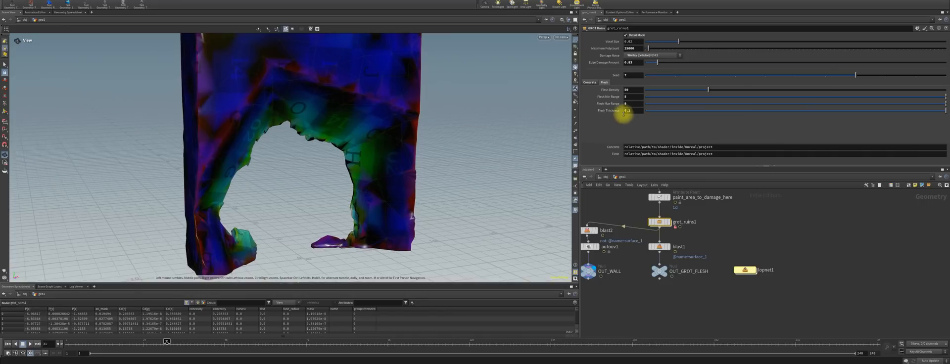
{"action": "left_click_drag", "start_coordinate": [396, 187], "coordinate": [267, 178]}
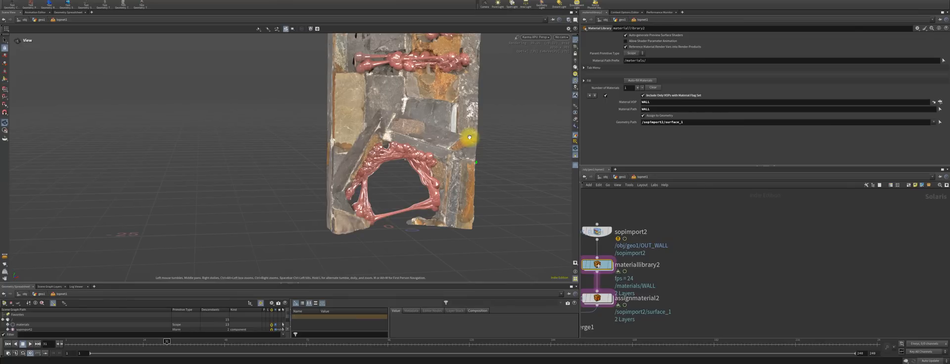
Inspect the pink flesh strands on the stone-textured wall in Solaris, from the opening at its base up to the top edge
{"action": "middle_click_drag", "start_coordinate": [416, 142], "coordinate": [382, 294], "text": "alt"}
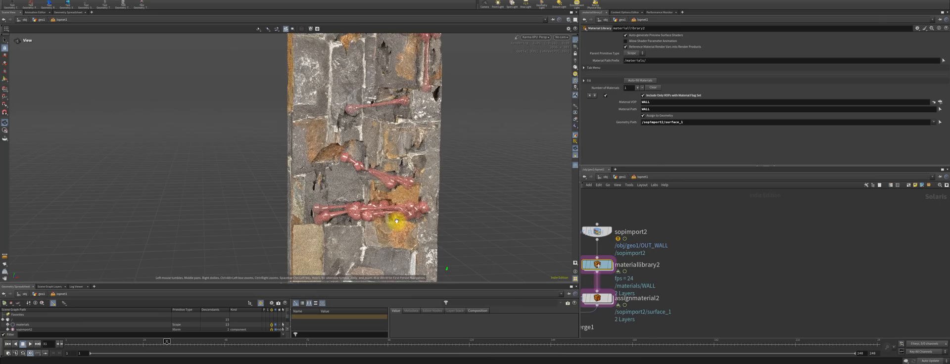
{"action": "middle_click_drag", "start_coordinate": [394, 156], "coordinate": [385, 232], "text": "alt"}
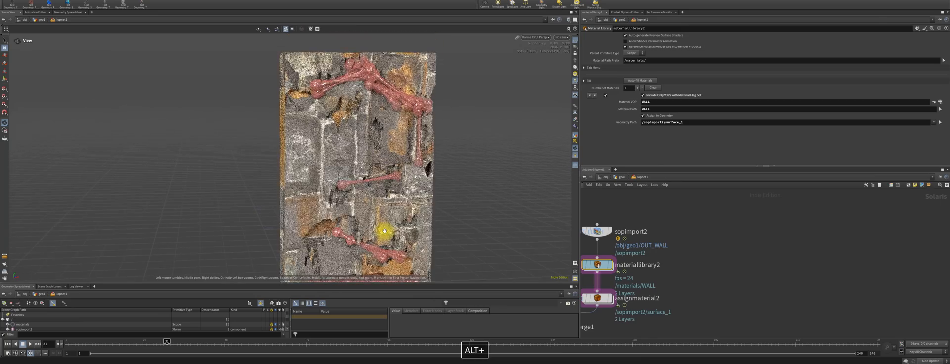
{"action": "middle_click_drag", "start_coordinate": [359, 85], "coordinate": [390, 153], "text": "alt"}
{"action": "right_click_drag", "start_coordinate": [390, 154], "coordinate": [392, 95], "text": "alt"}
{"action": "left_click_drag", "start_coordinate": [395, 101], "coordinate": [431, 122], "text": "alt"}
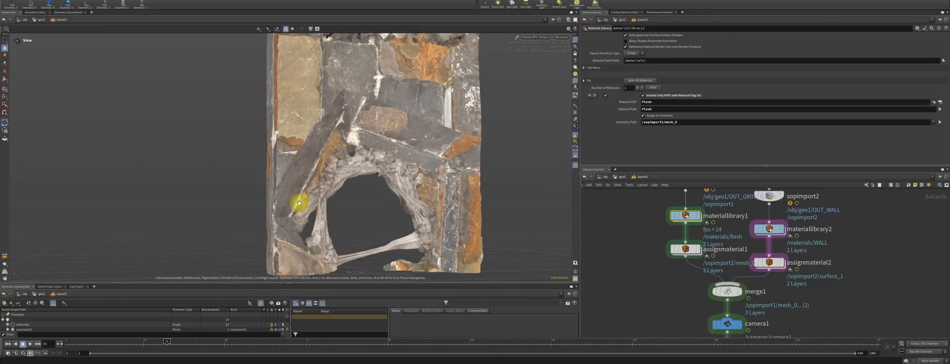
Inspect the grey-textured flesh strands across the wall's middle and upper part with the flesh material assigned
{"action": "middle_click_drag", "start_coordinate": [422, 109], "coordinate": [405, 305]}
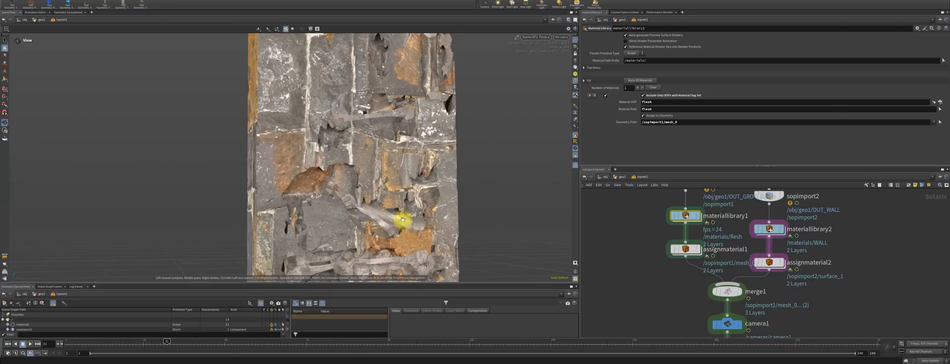
{"action": "mouse_move", "coordinate": [402, 219]}
{"action": "left_mouse_down"}
{"action": "mouse_move", "coordinate": [394, 148]}
{"action": "mouse_move", "coordinate": [409, 267]}
{"action": "mouse_move", "coordinate": [397, 219]}
{"action": "left_mouse_up"}
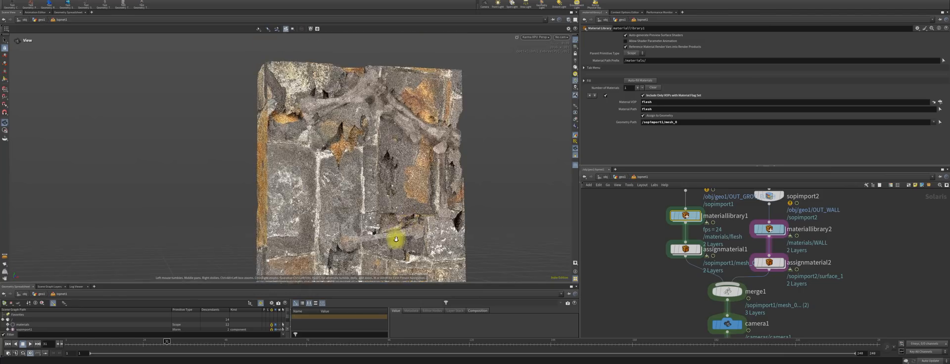
{"action": "right_click_drag", "start_coordinate": [396, 240], "coordinate": [402, 96]}
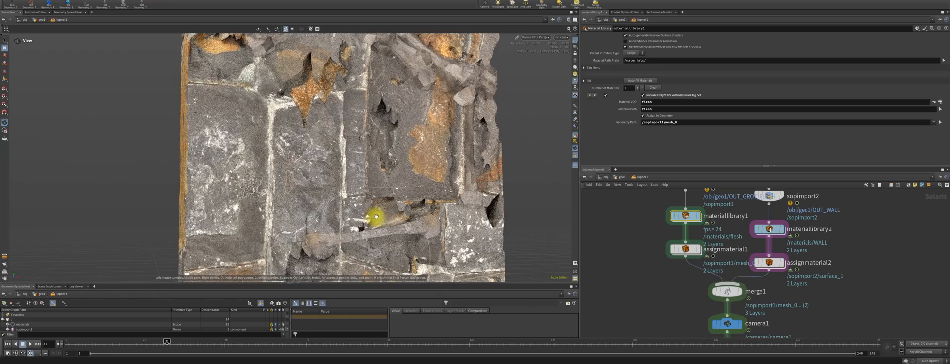